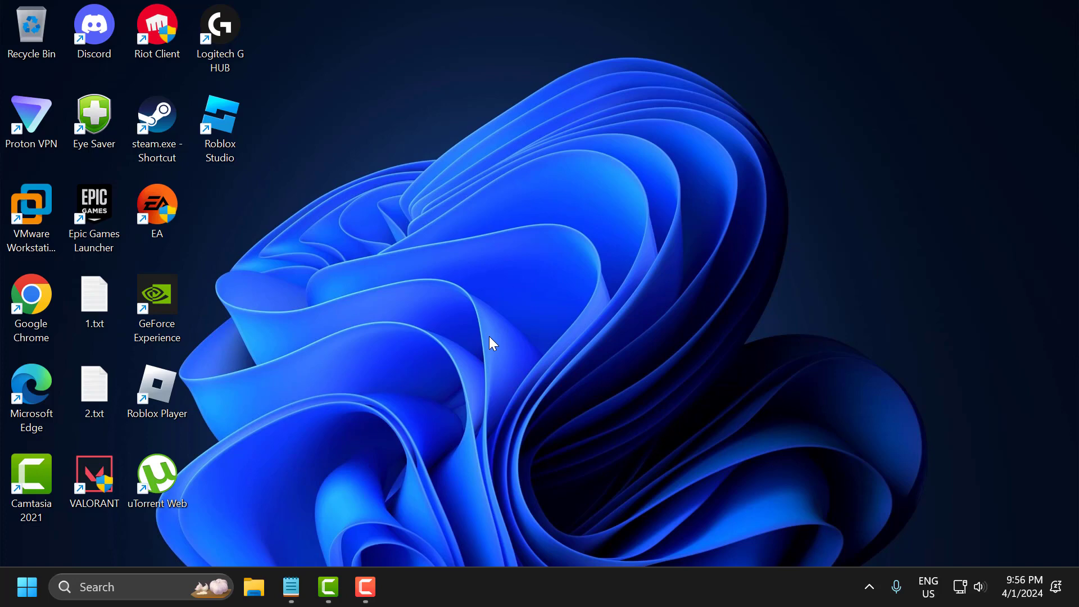
Step: Open Control Panel's Uninstall a program list from Windows search
click(137, 575)
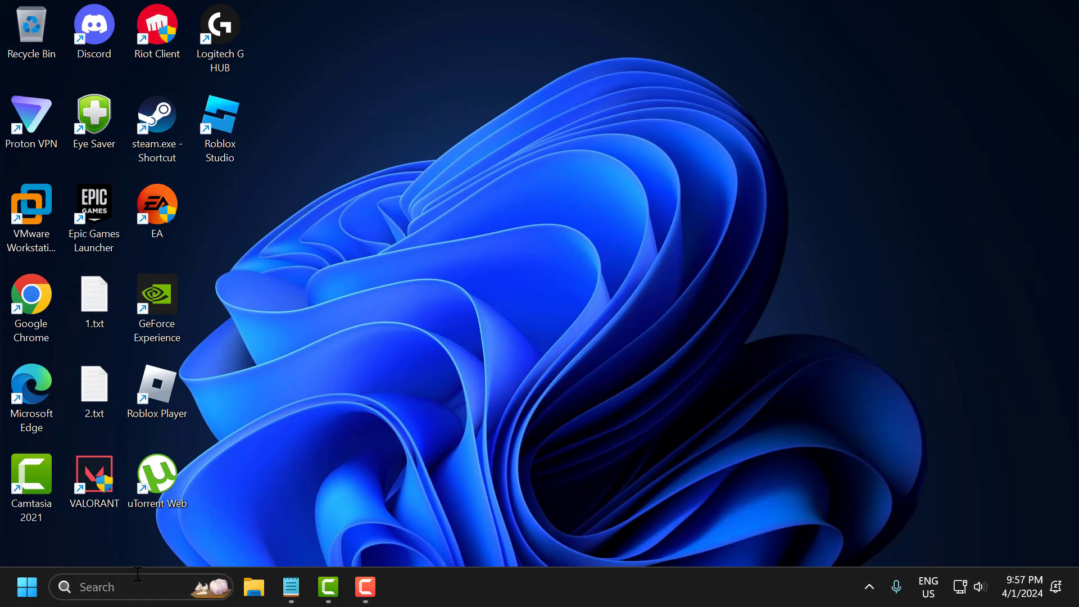
text(co)
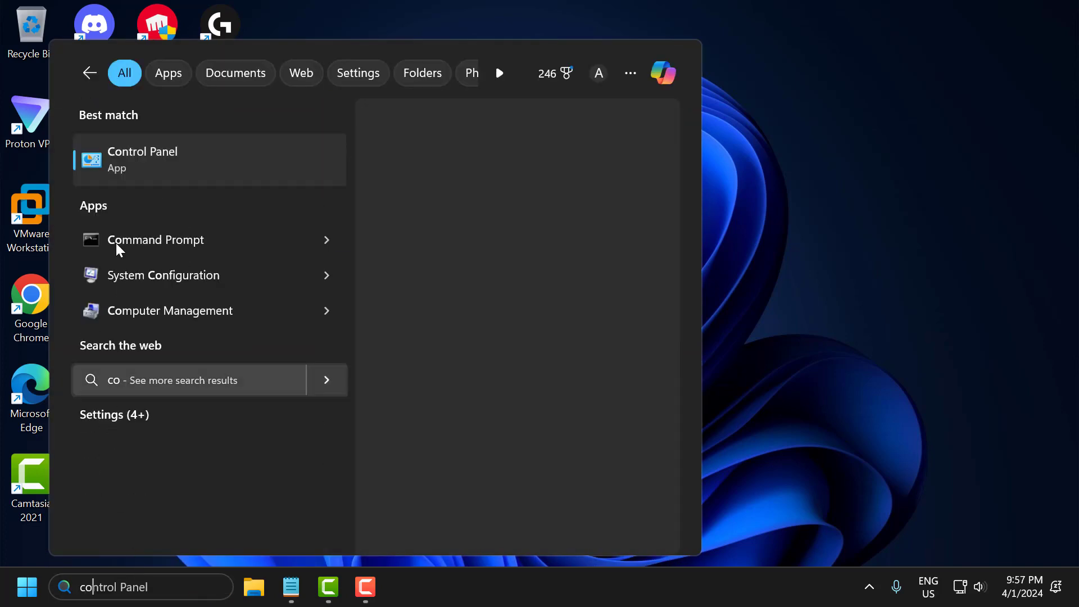
click(119, 173)
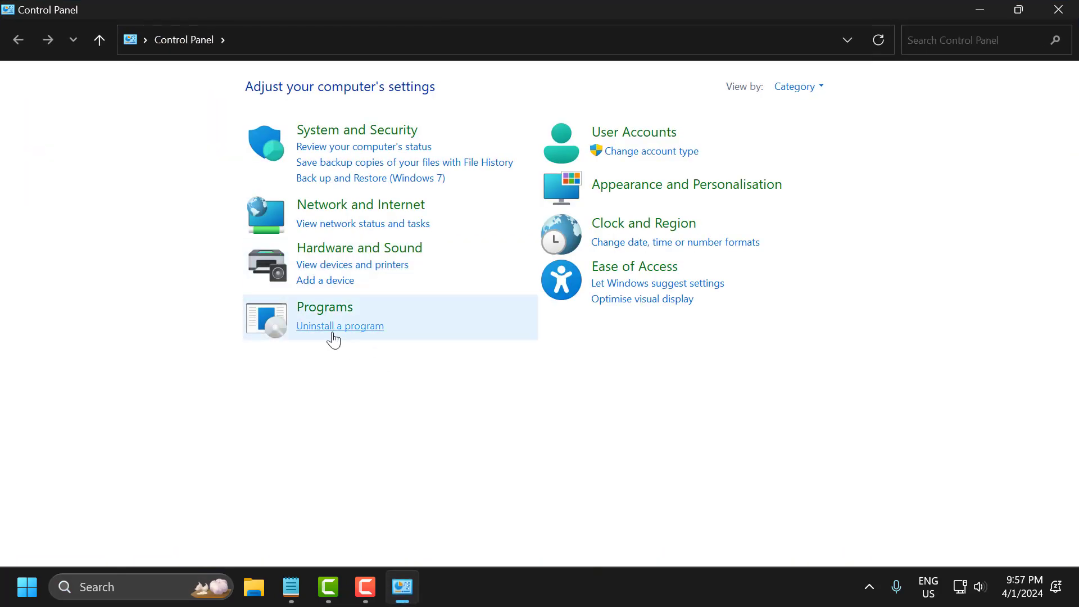
click(331, 330)
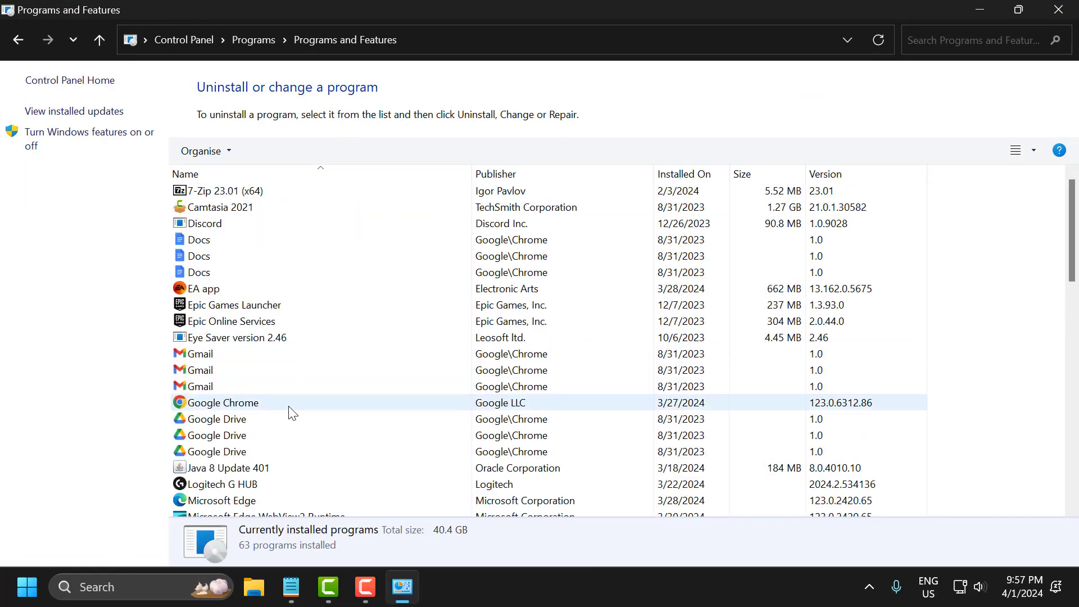
Step: Repair Microsoft Edge through its Change option and close the relaunched Edge window
scroll(291, 411, down, 1)
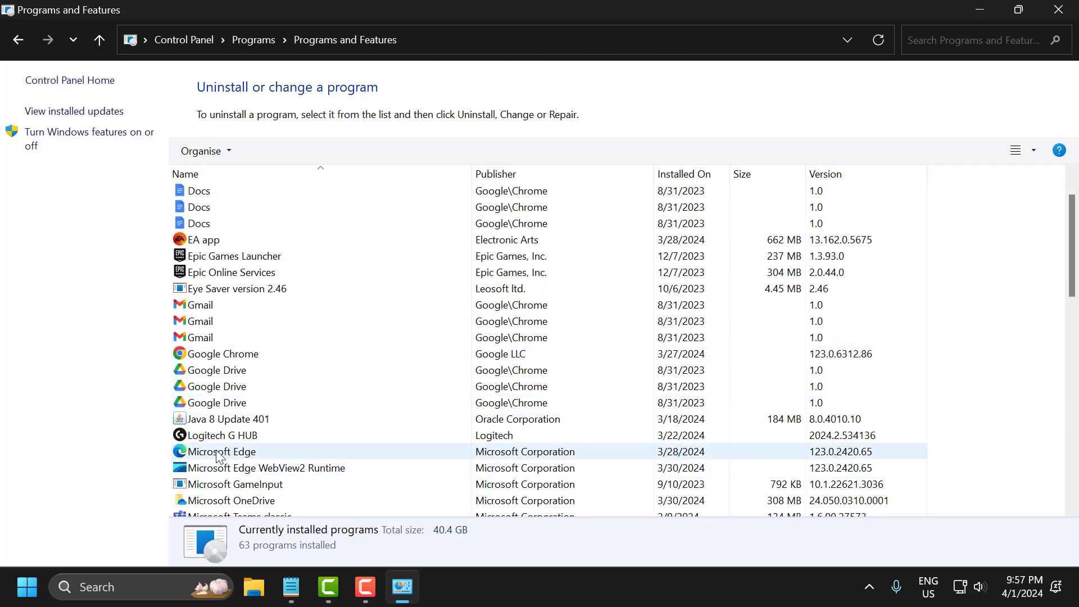
right_click(253, 456)
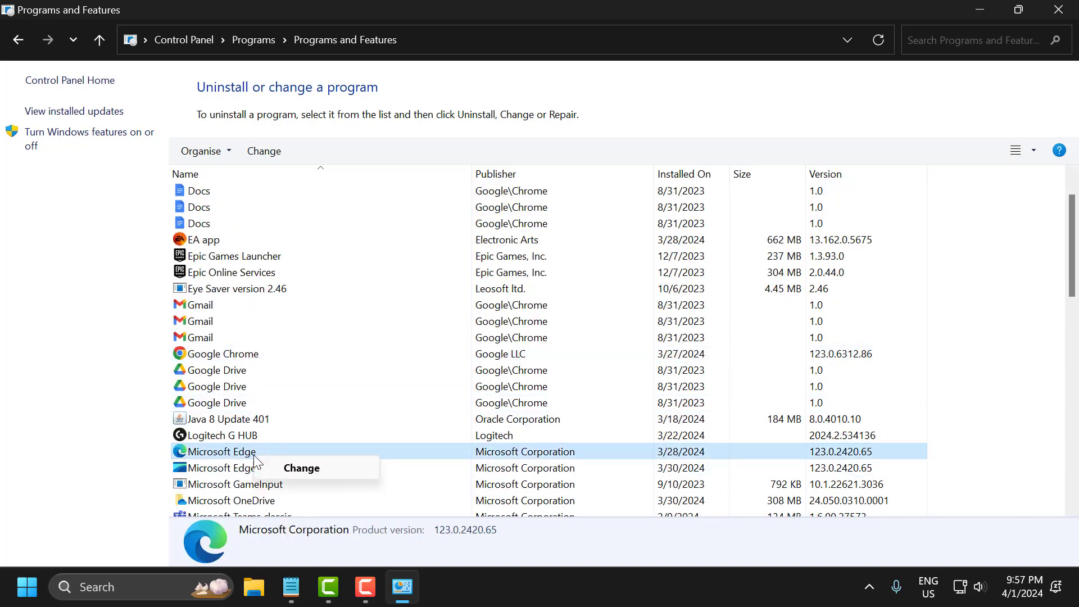
click(293, 468)
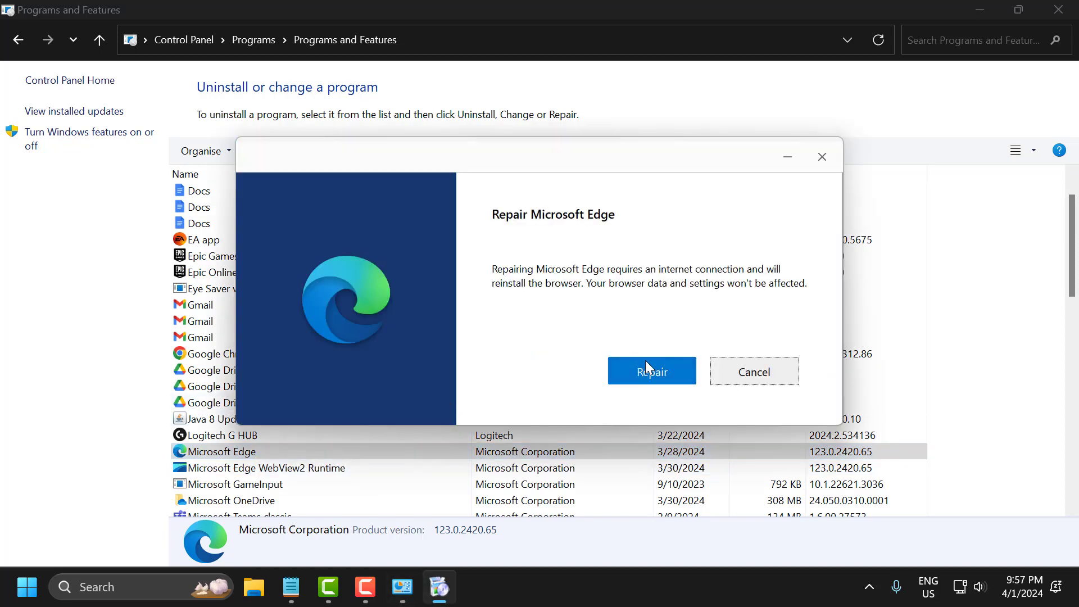
click(647, 370)
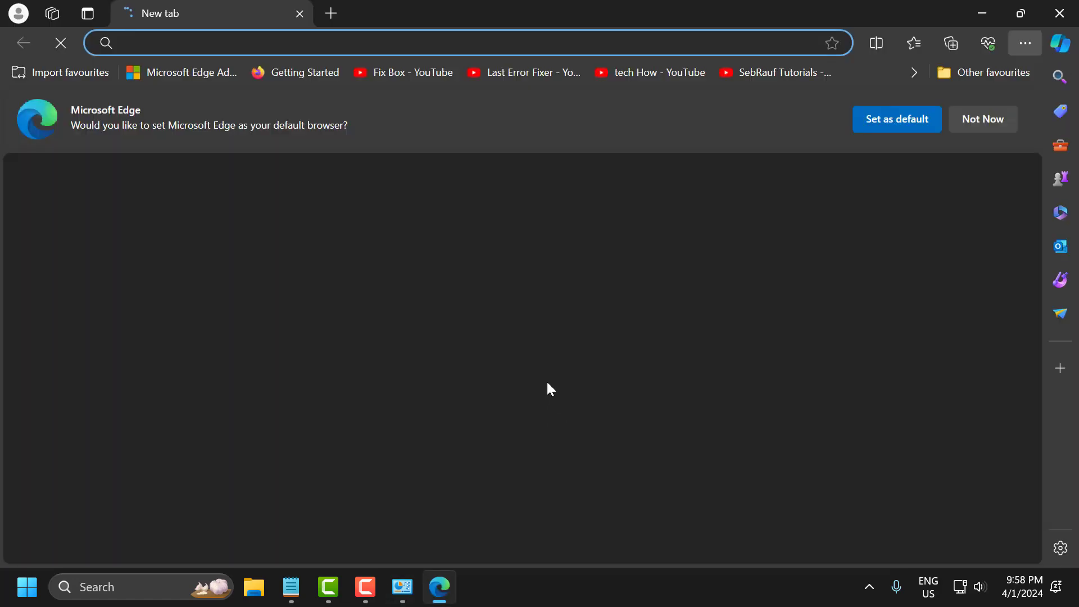
click(1059, 13)
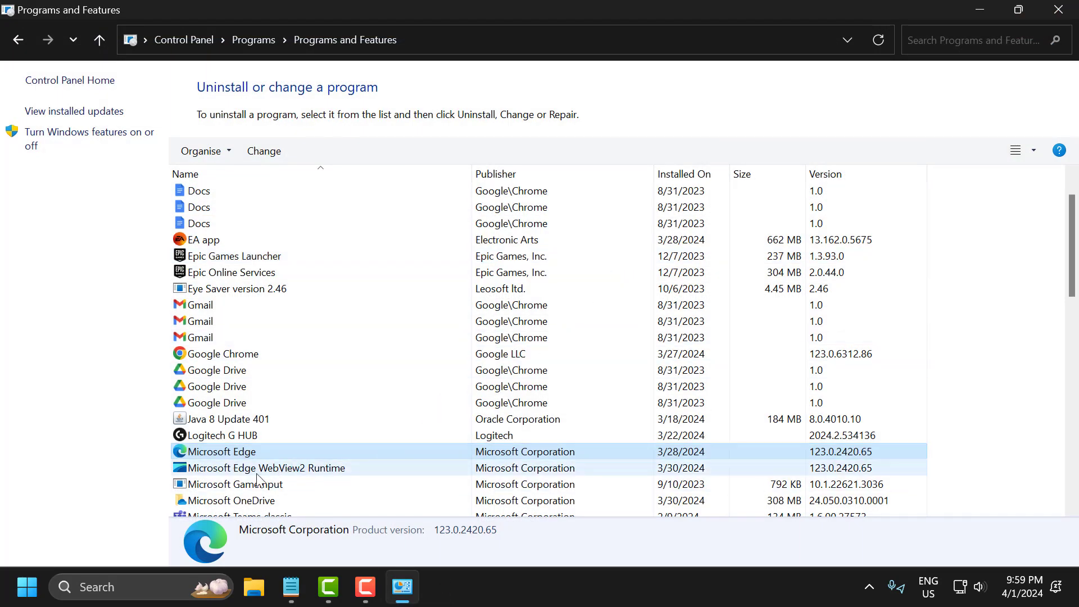
Step: Repair the Microsoft Edge WebView2 Runtime entry through its Change option
right_click(310, 470)
click(354, 480)
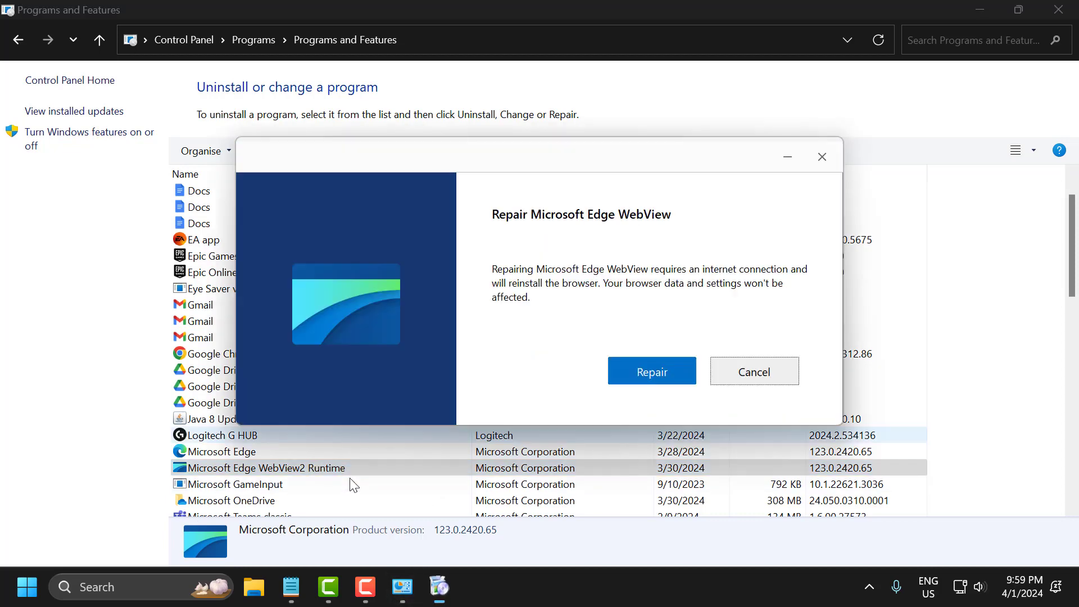
click(646, 374)
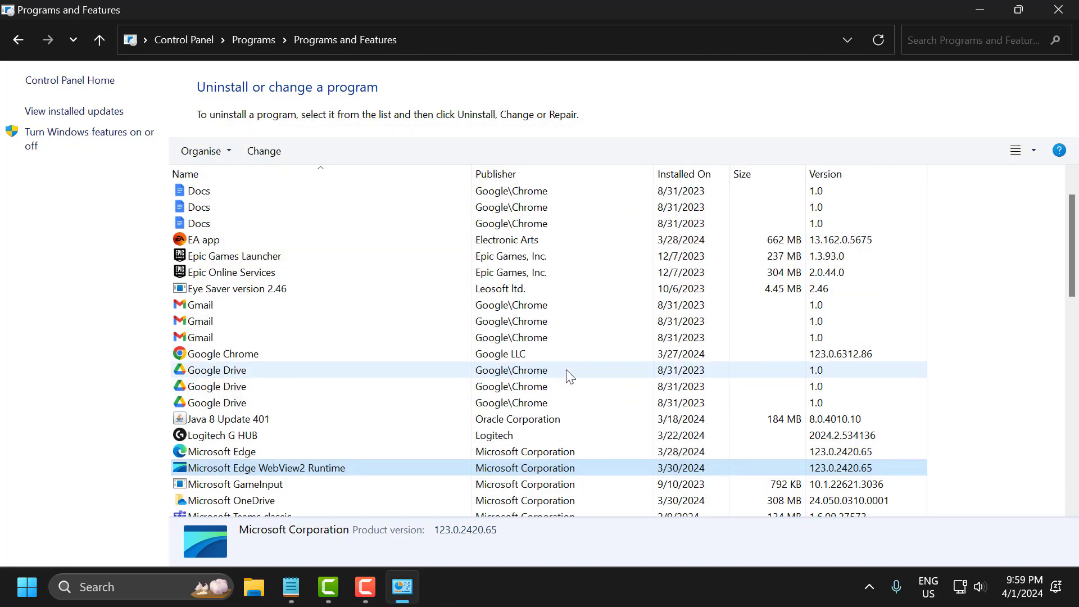
Step: Close Programs and Features and open the Xbox app's settings from a search for 'xbox'
click(1058, 9)
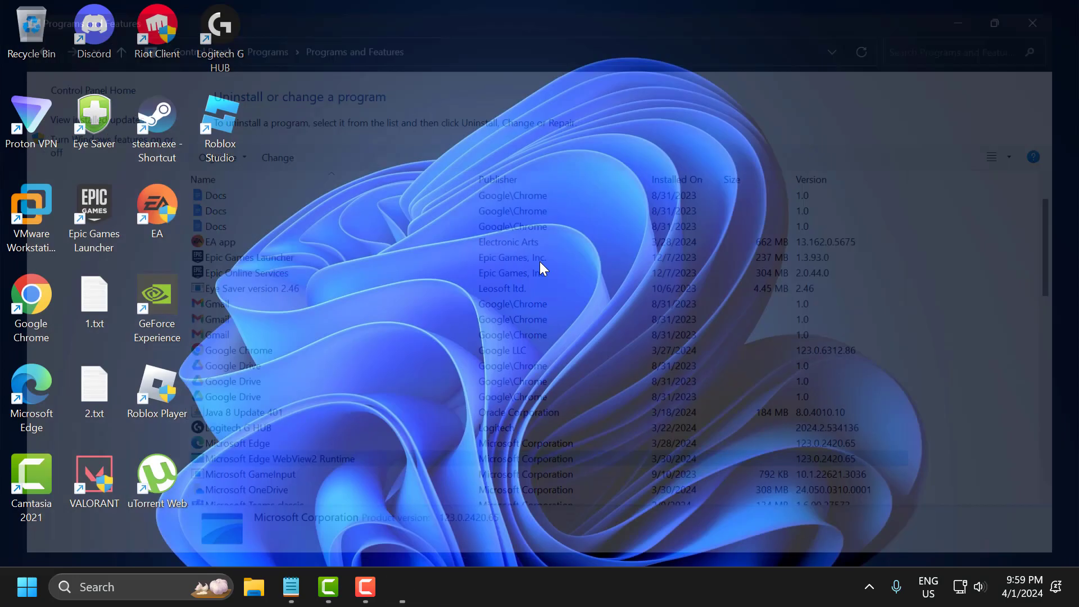
click(162, 583)
text(xbox)
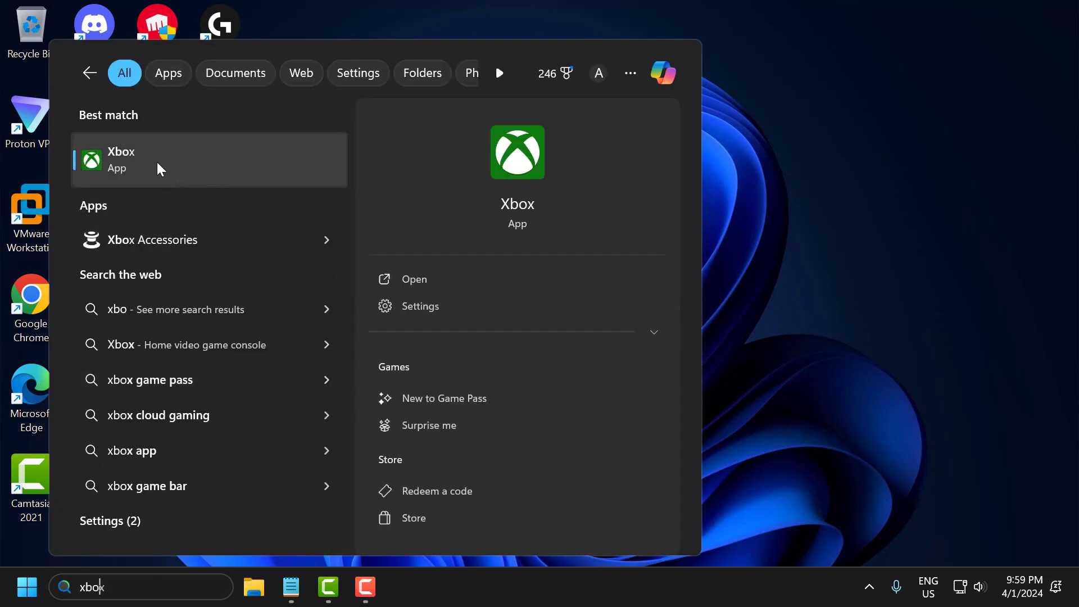
right_click(147, 169)
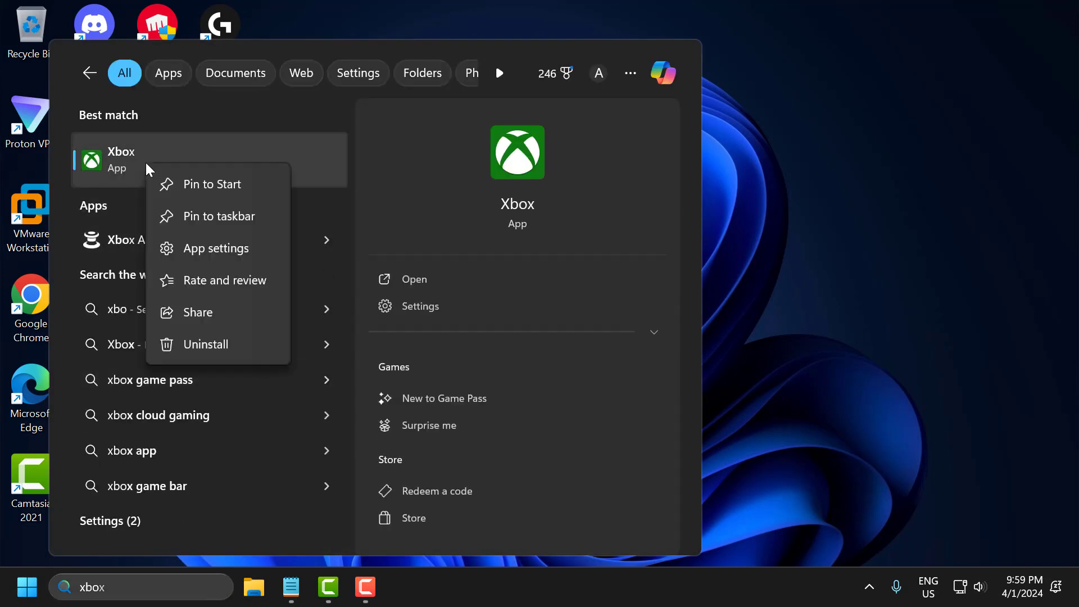
click(205, 251)
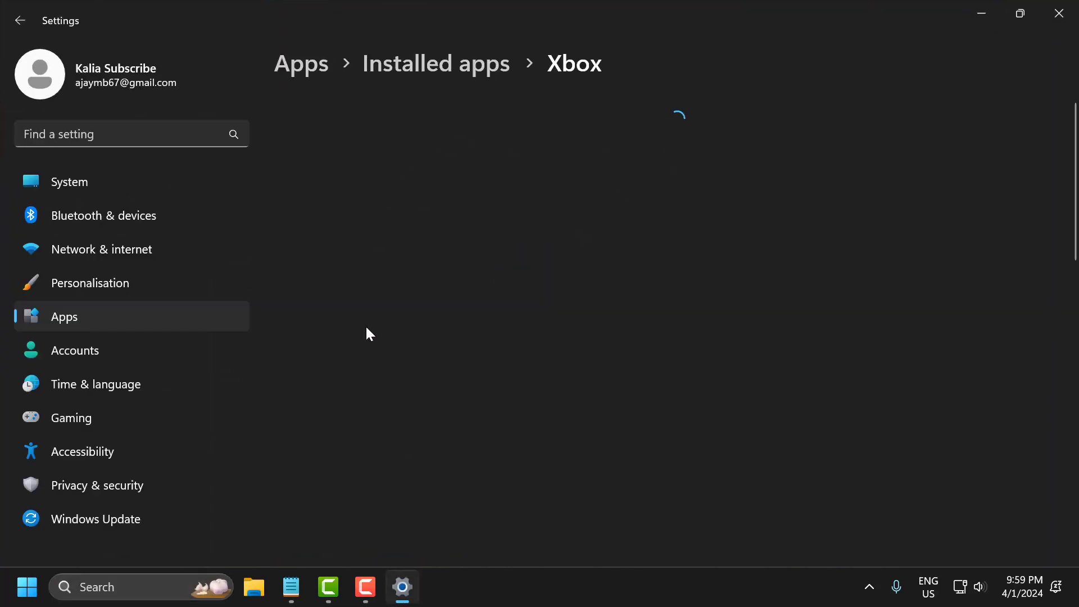
Step: Repair the Xbox app, reset it with the data wipe confirmed, then close Settings
scroll(452, 300, down, 10)
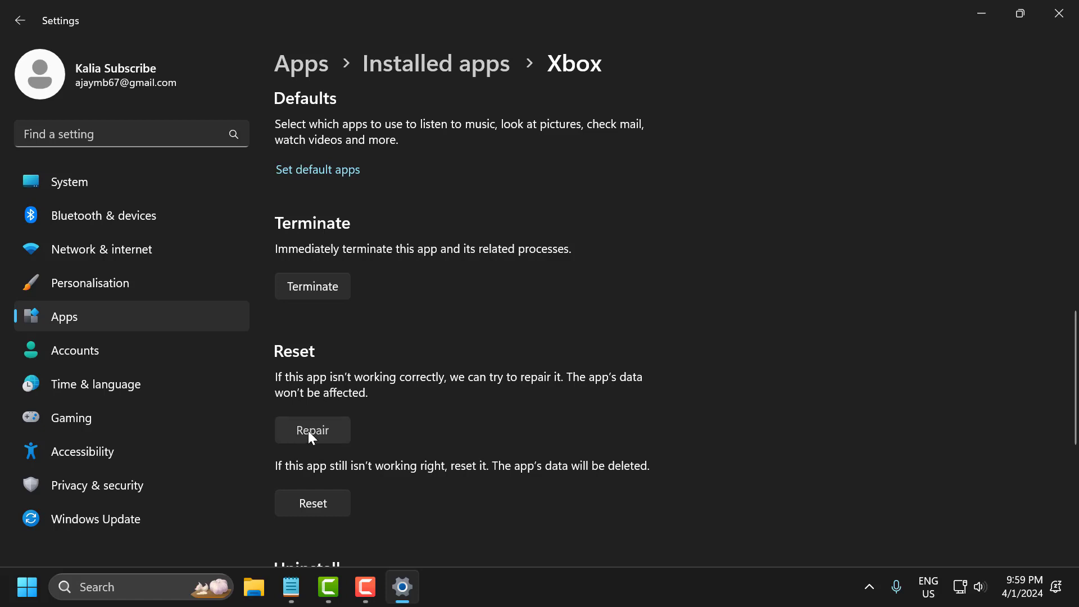
click(308, 430)
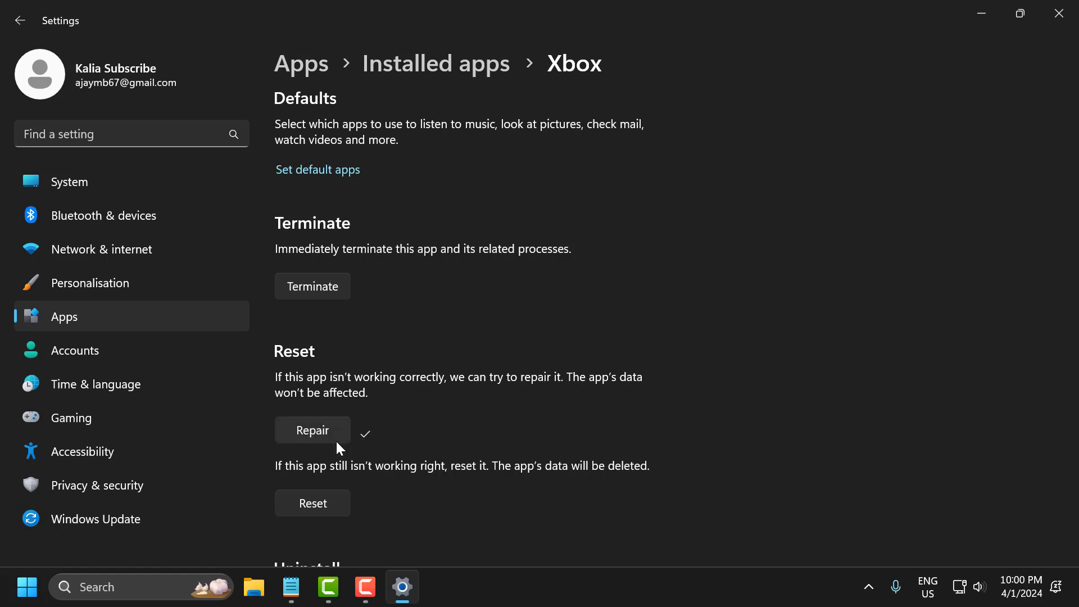
click(313, 503)
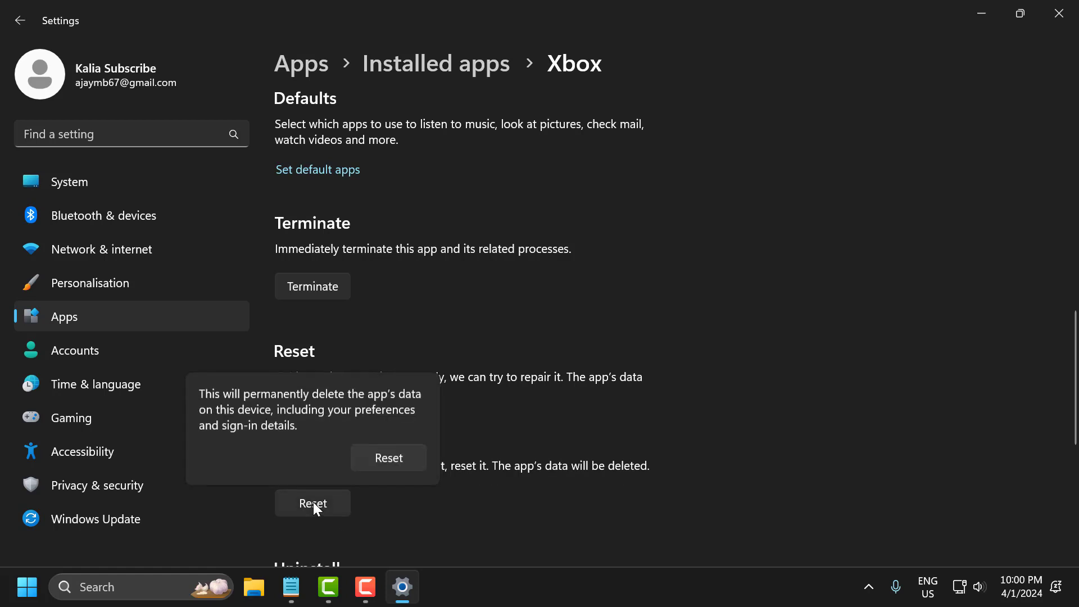
click(386, 459)
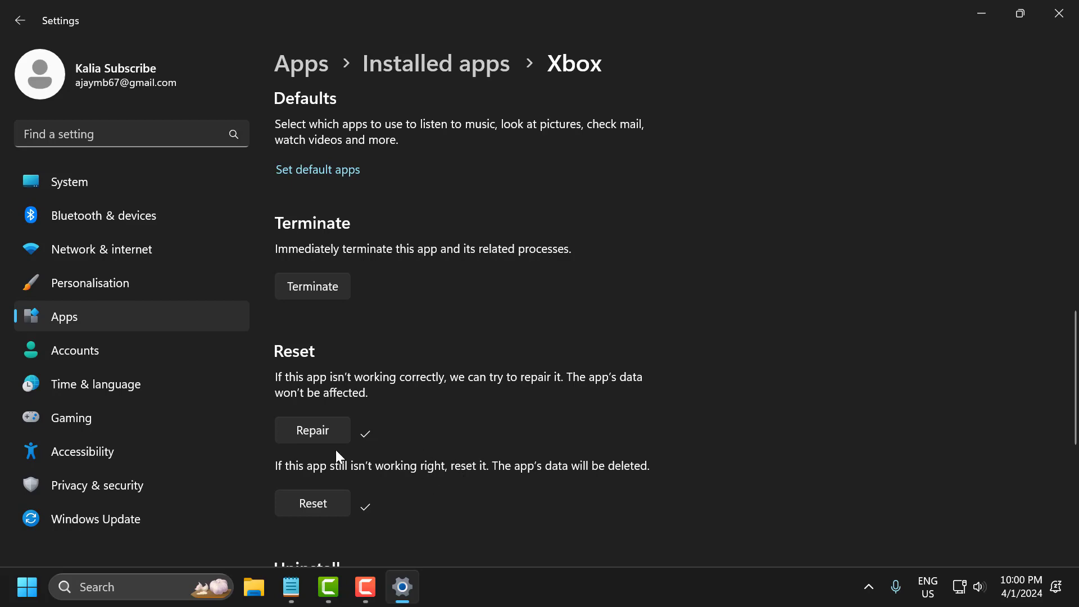
click(1058, 14)
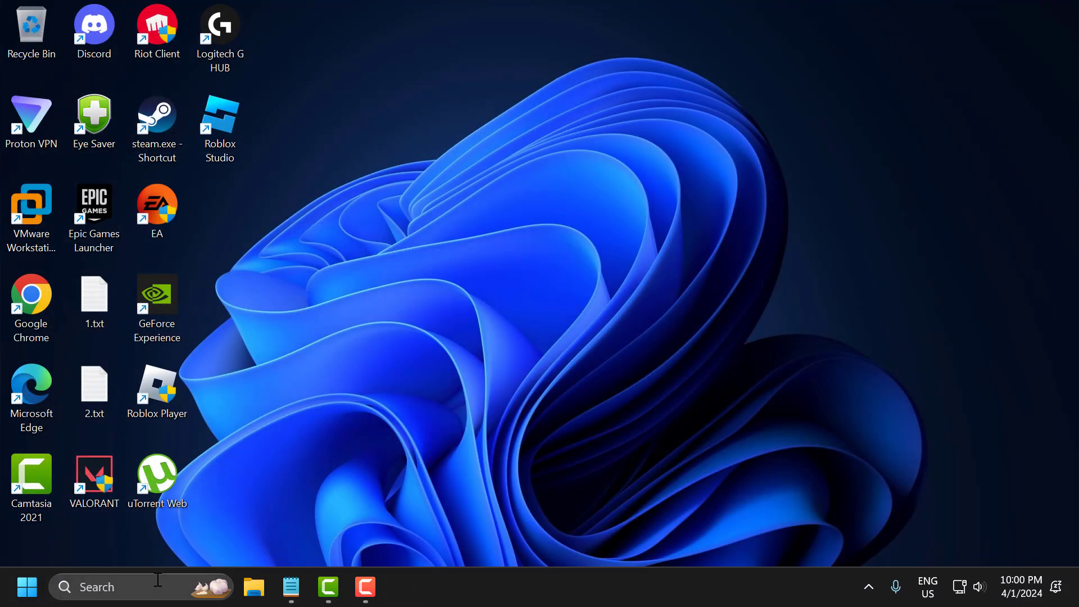
Step: Open Microsoft Store's app settings from a search for 'store'
click(157, 584)
text(store)
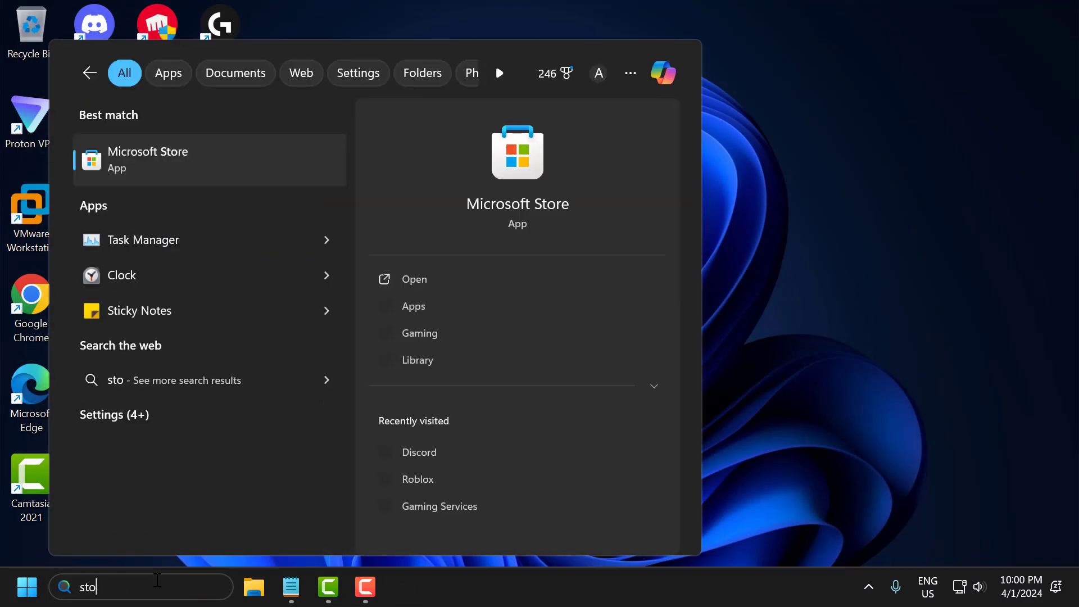
right_click(139, 167)
click(193, 247)
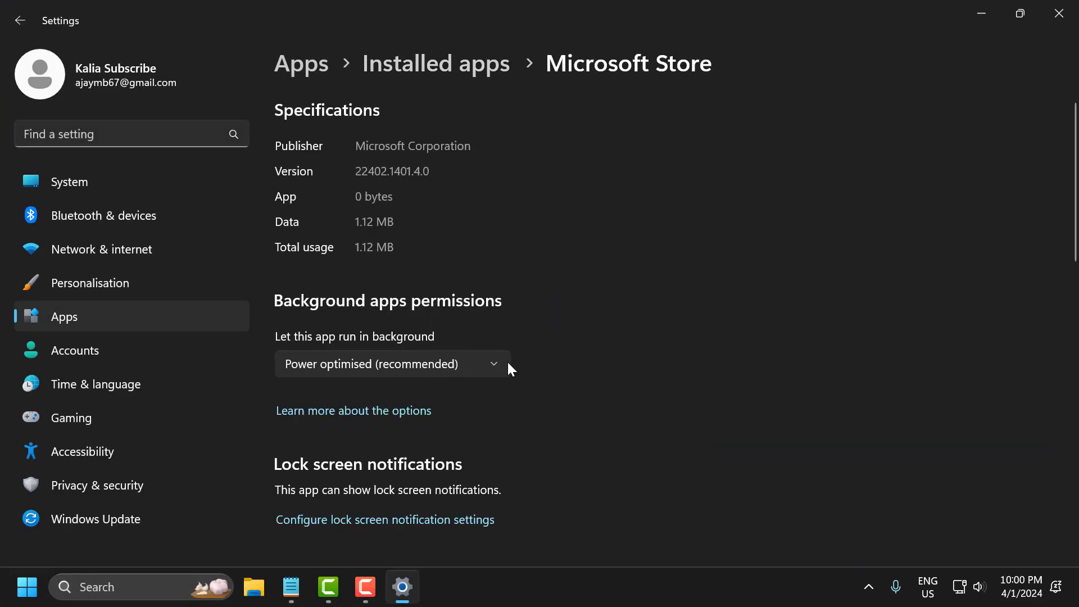
Step: Repair Microsoft Store, reset it with the data deletion confirmed, then close Settings
scroll(507, 362, down, 1)
scroll(529, 374, down, 10)
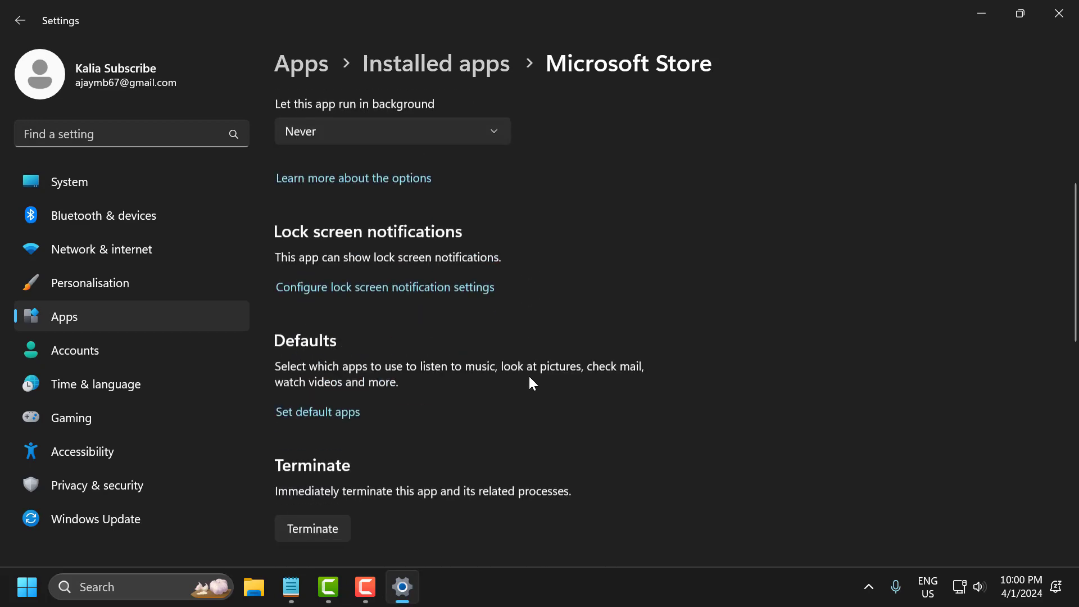
click(313, 338)
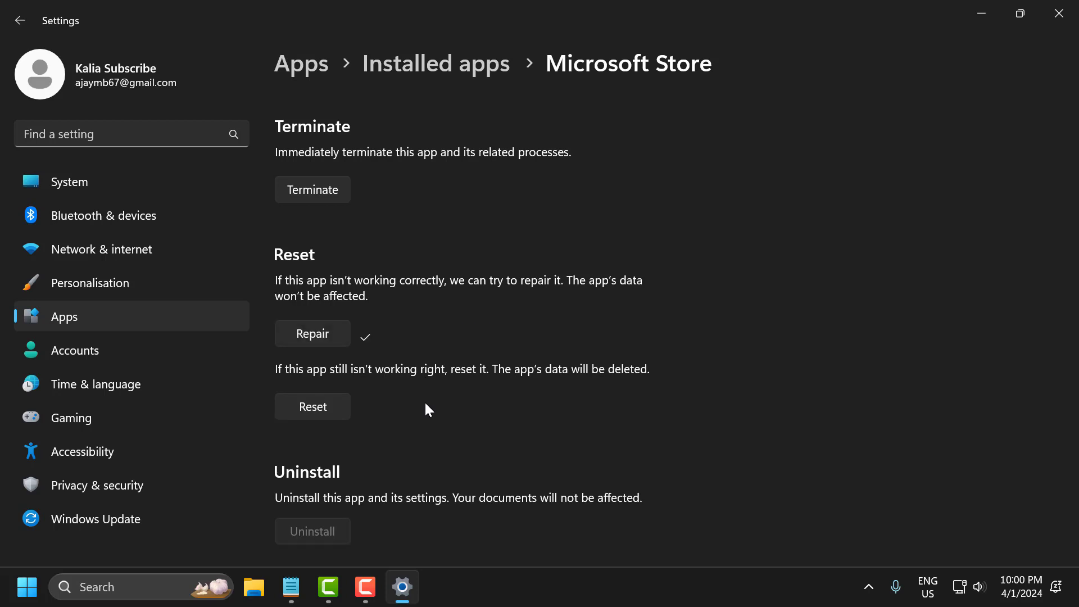
click(318, 409)
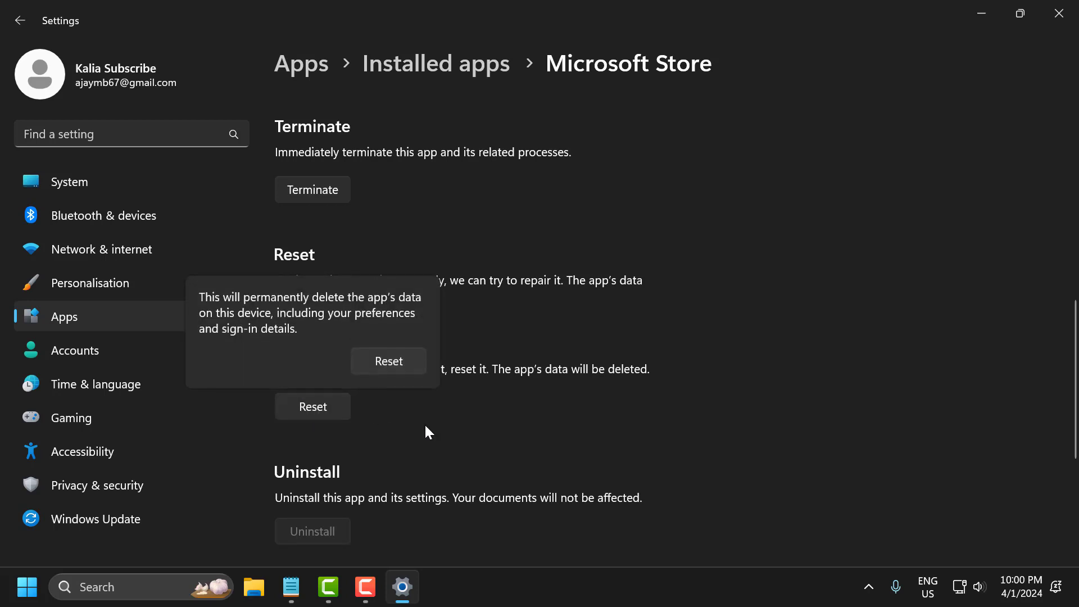
click(389, 361)
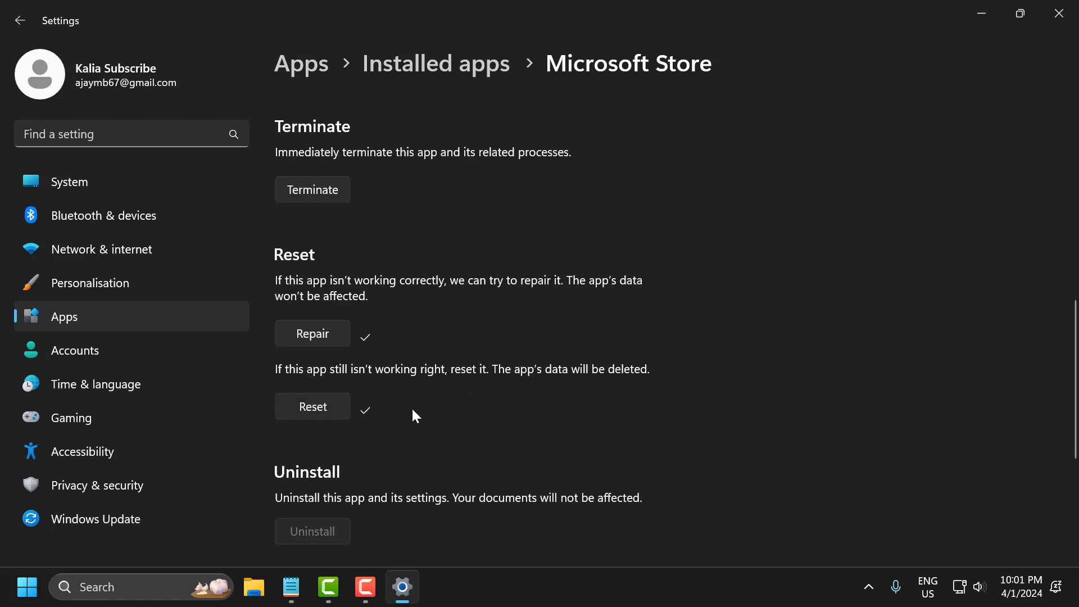
click(1059, 14)
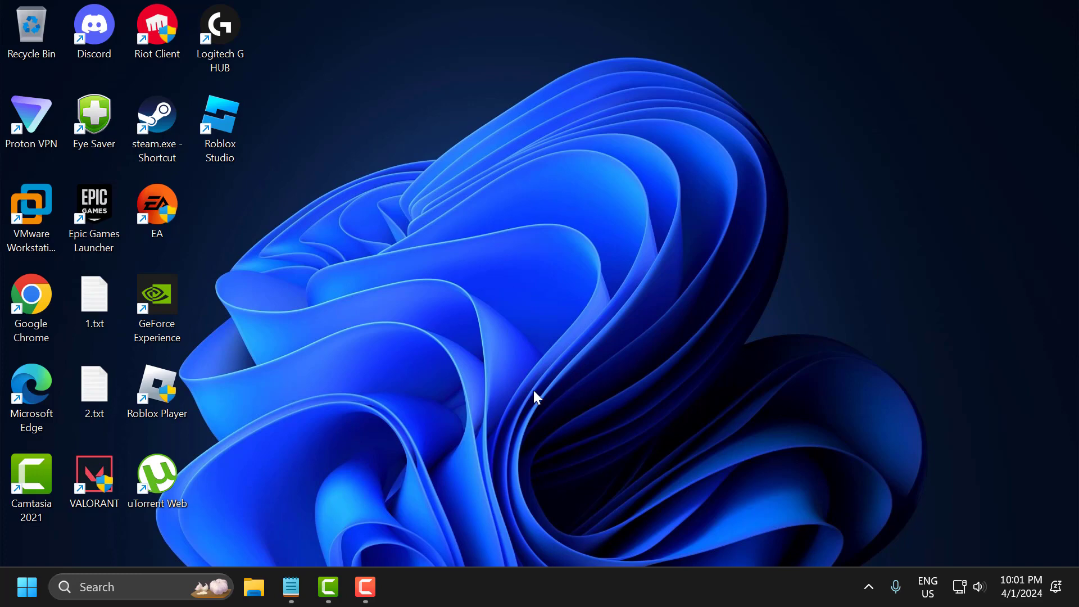
Step: Open Minecraft Launcher's app settings from a search for 'mi'
click(153, 584)
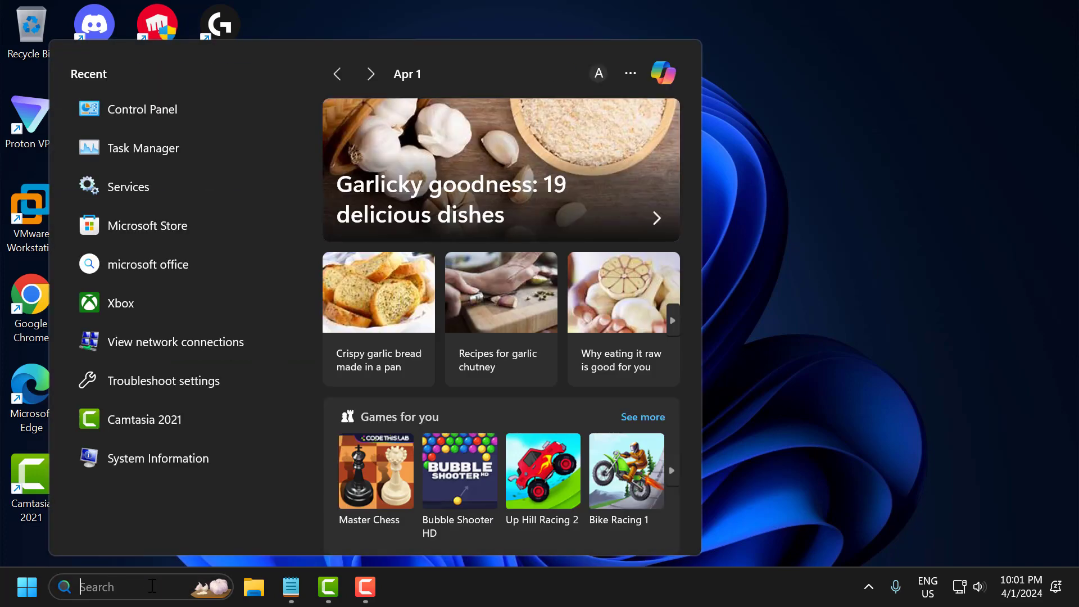
text(minecraft Launcher)
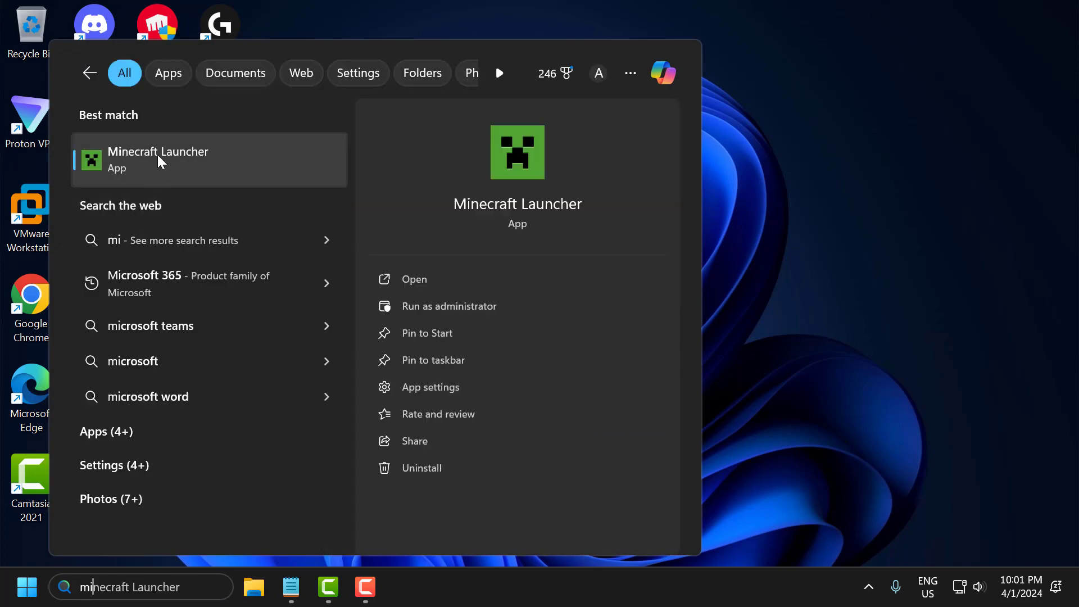
right_click(149, 173)
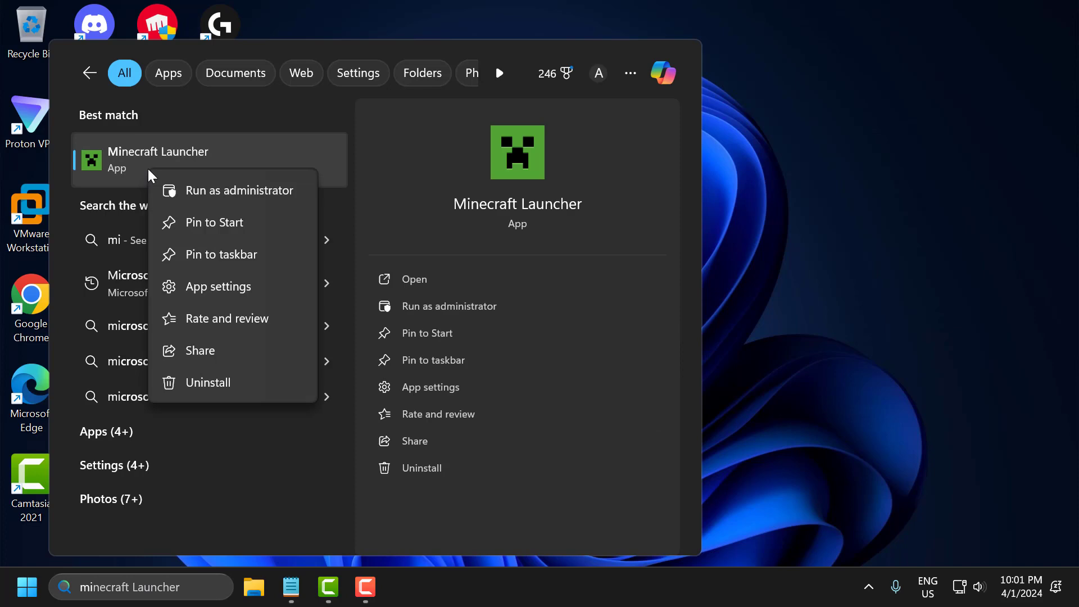
click(210, 287)
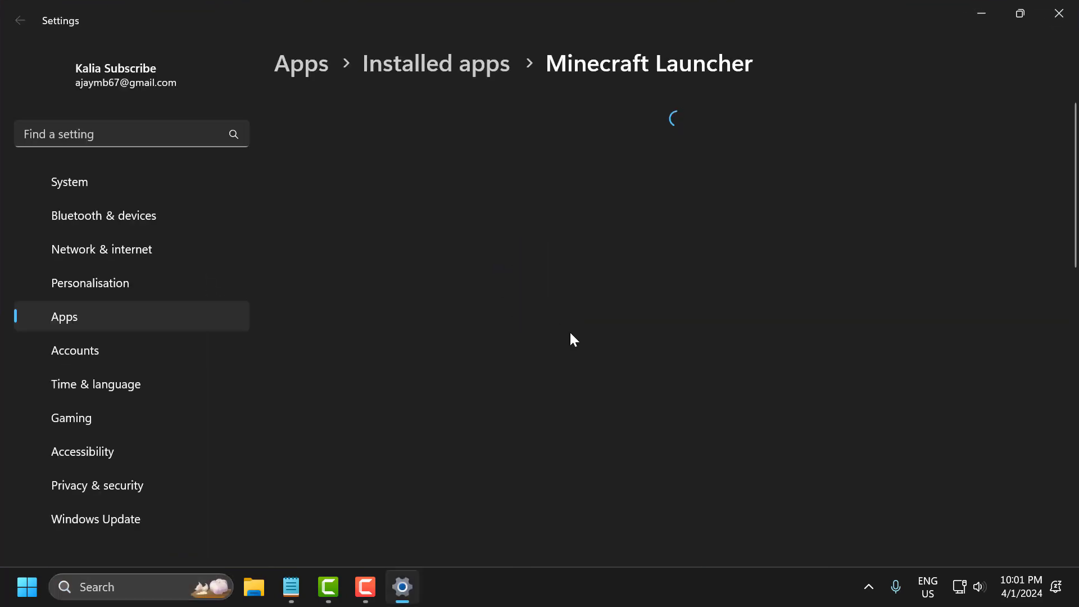
Step: Repair and reset the Minecraft Launcher app, then close Settings
scroll(571, 336, down, 8)
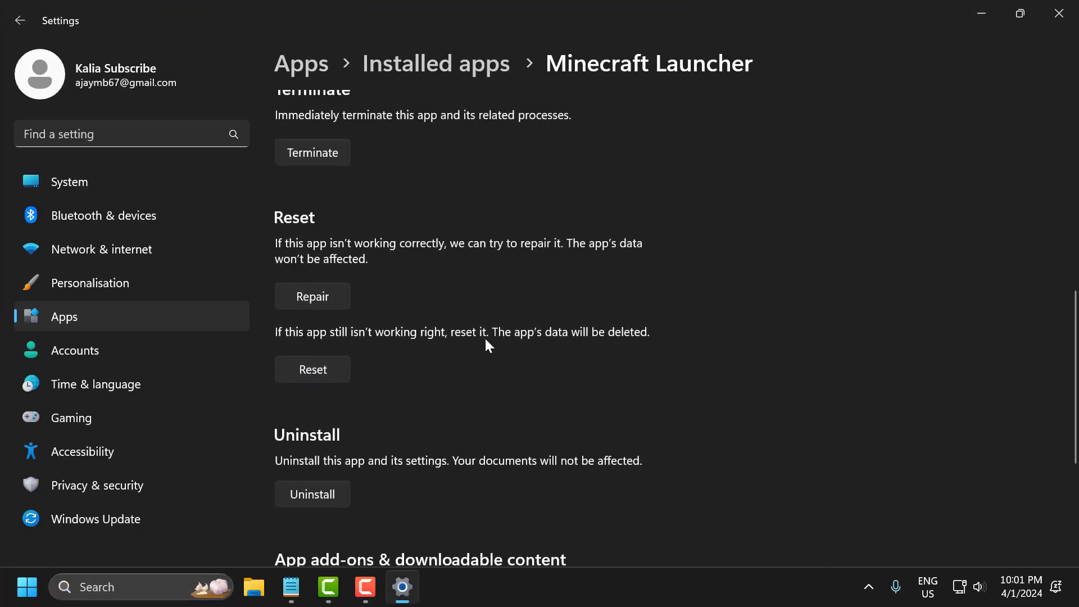
click(309, 292)
click(299, 374)
click(376, 329)
click(1060, 15)
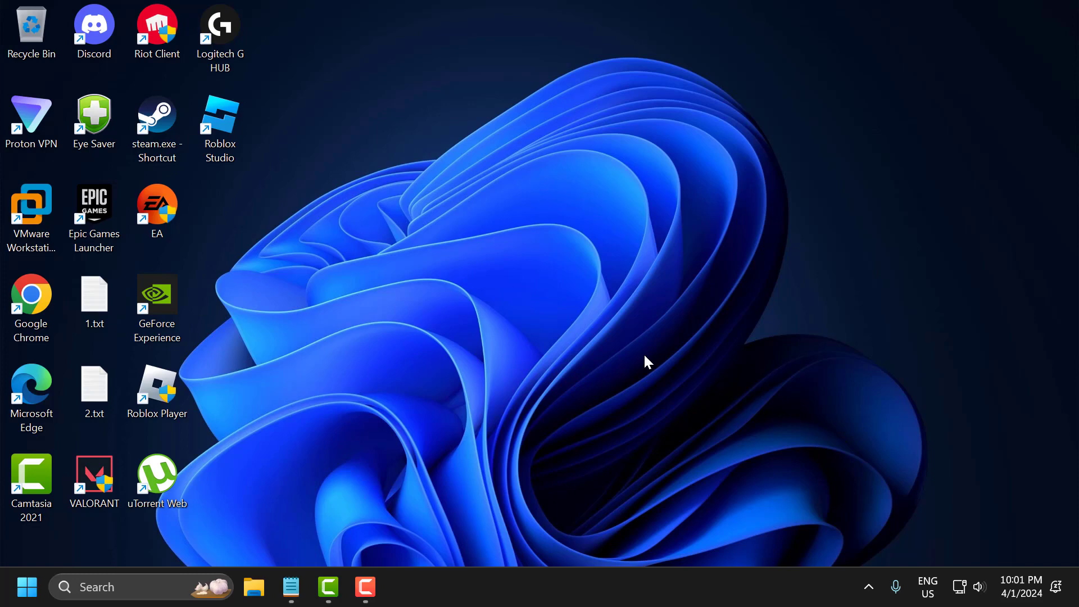
click(161, 584)
Step: Open Services and set Xbox Accessory Management Service's startup type to Automatic, applied and saved
text(ser)
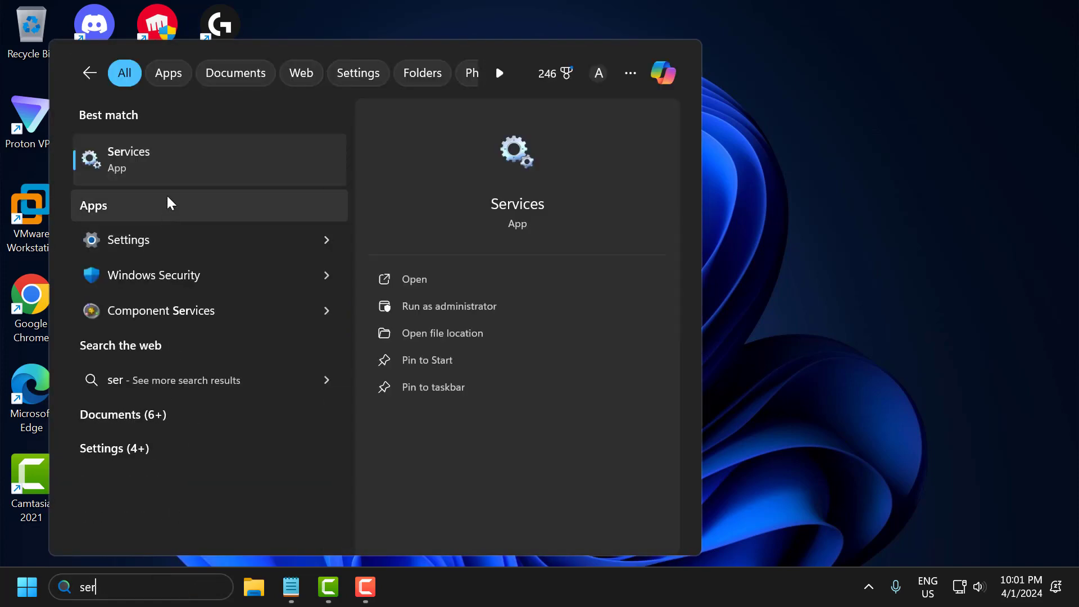
click(170, 161)
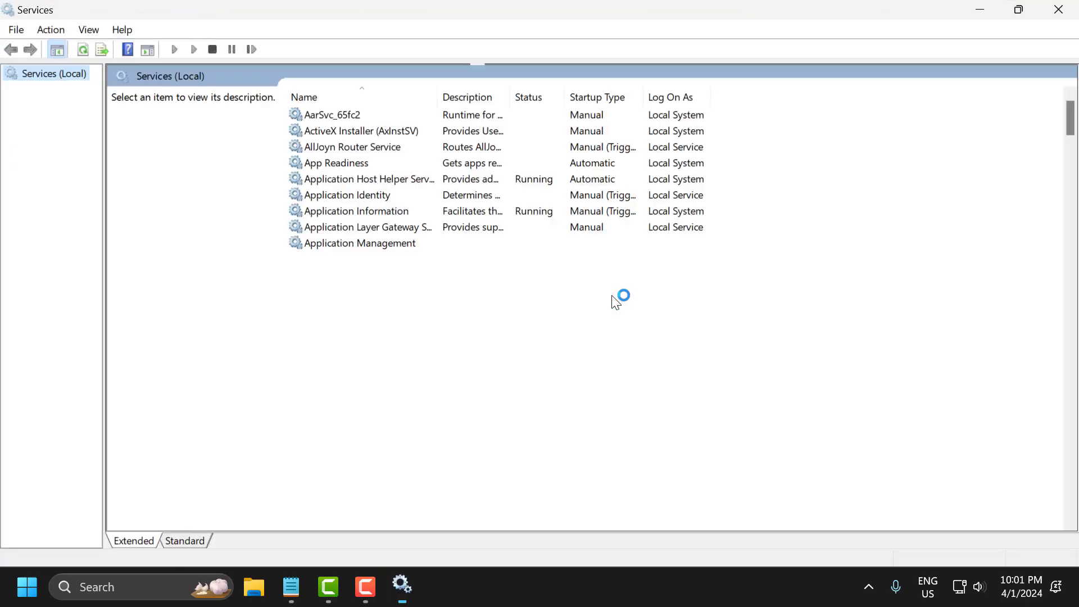
drag(1071, 133, 1072, 512)
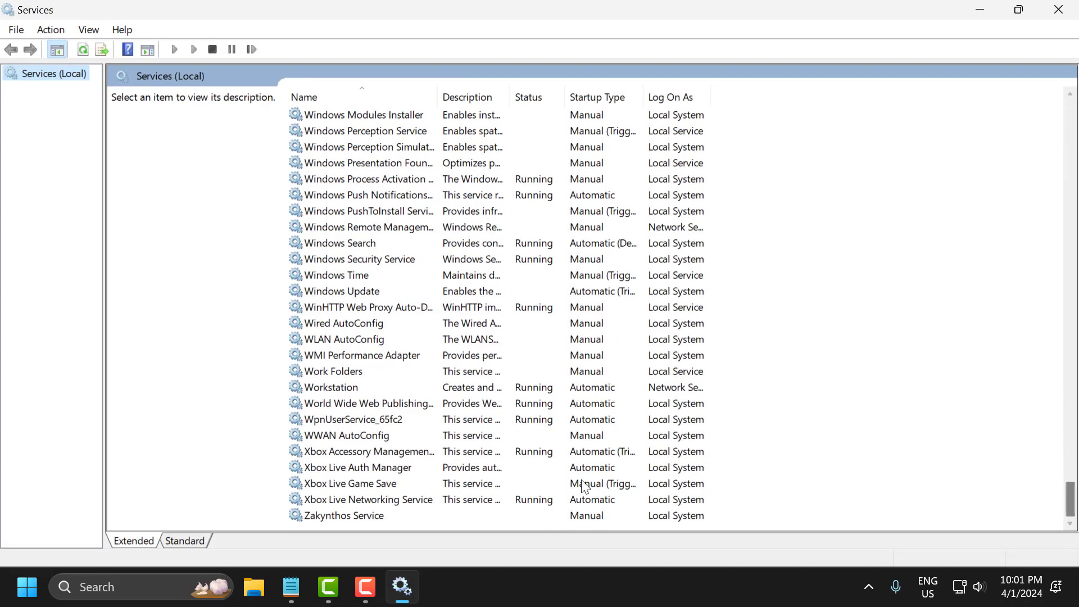
right_click(331, 454)
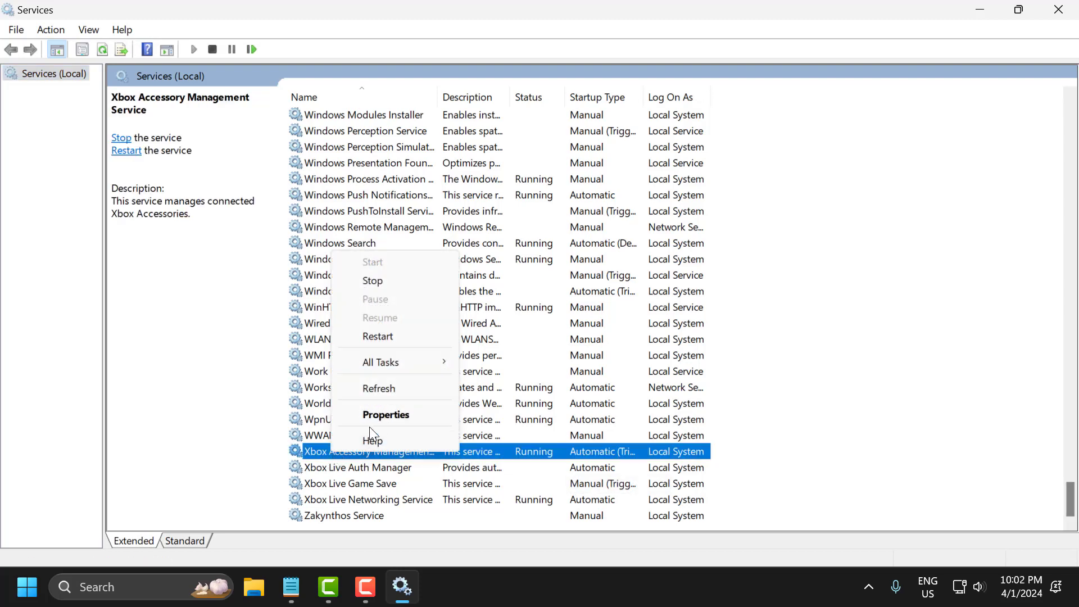
click(382, 416)
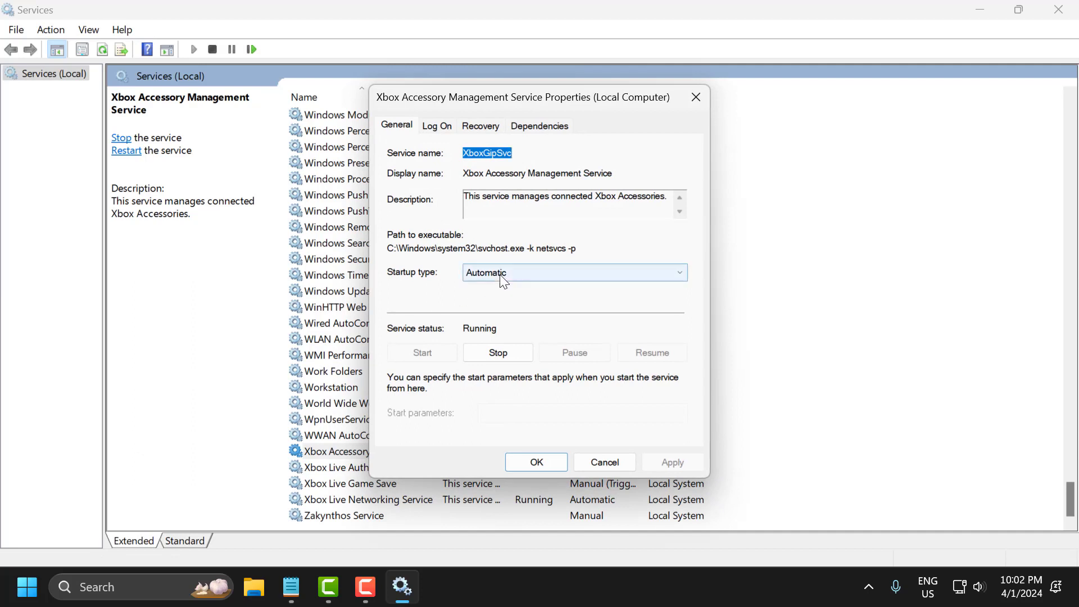
click(483, 274)
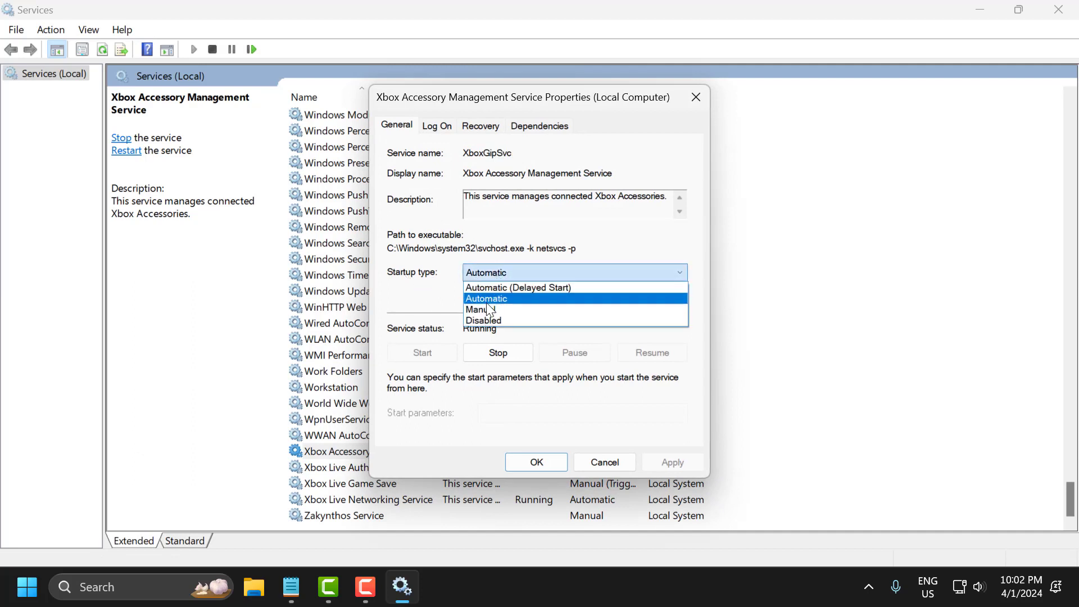
click(487, 301)
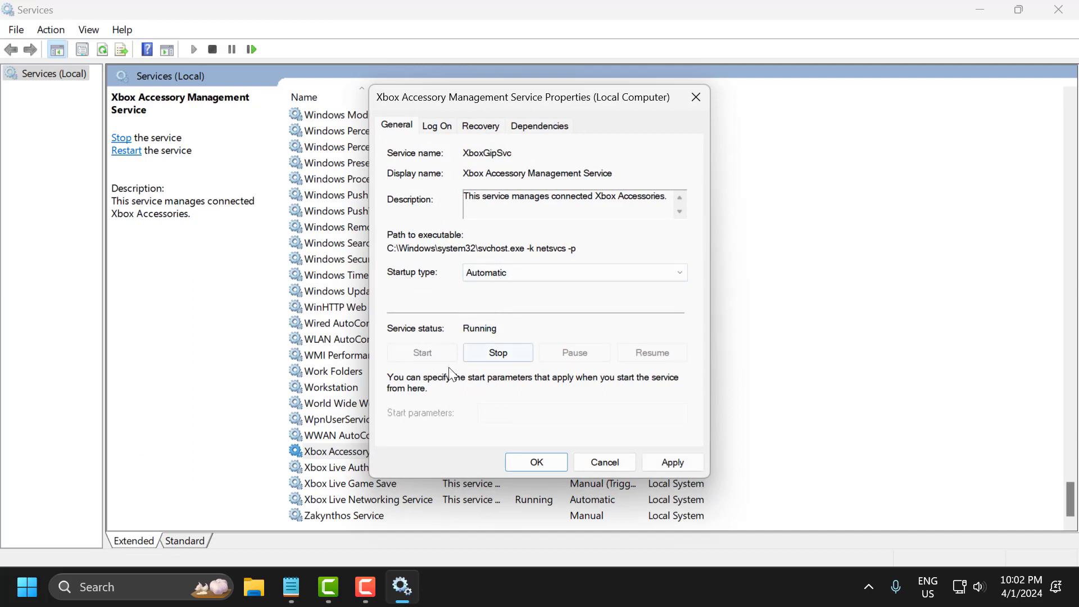
click(669, 458)
click(552, 465)
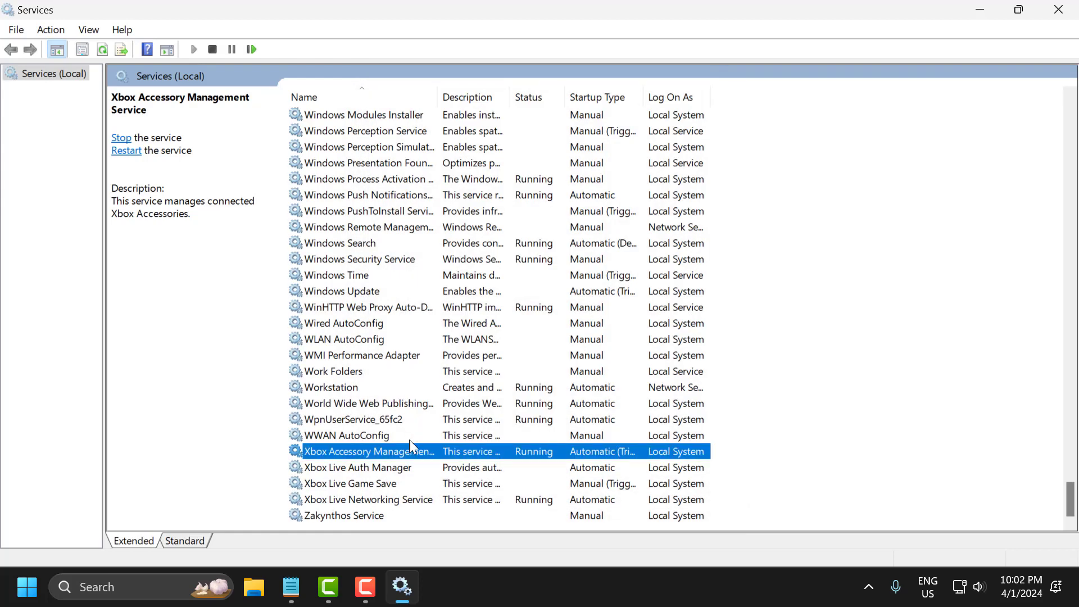
Step: Set Xbox Live Auth Manager to Automatic startup, start it, and apply the change
click(374, 468)
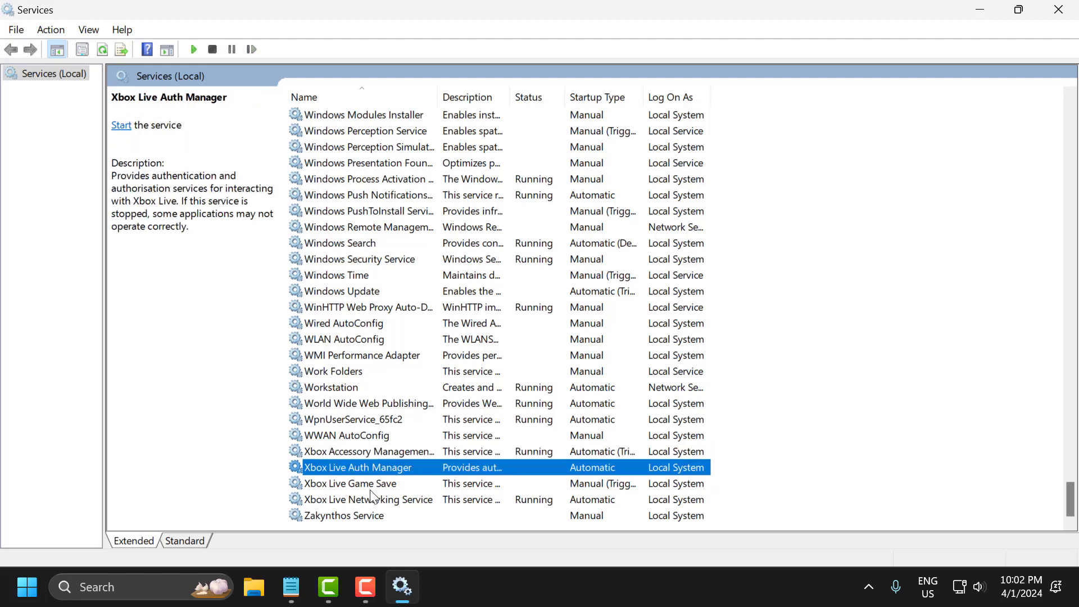
key(Down)
double_click(374, 466)
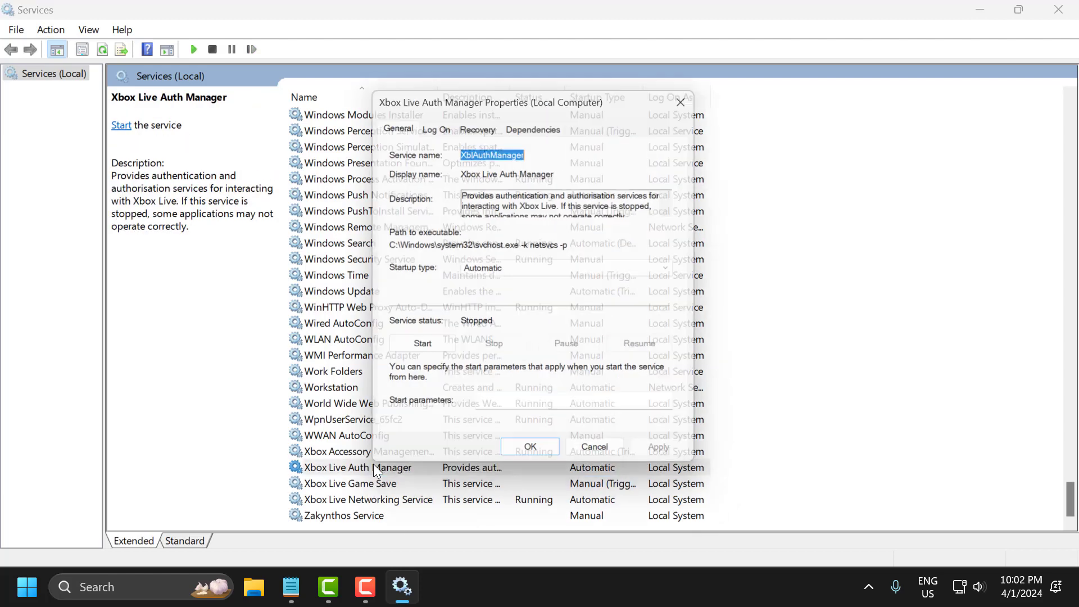
click(485, 276)
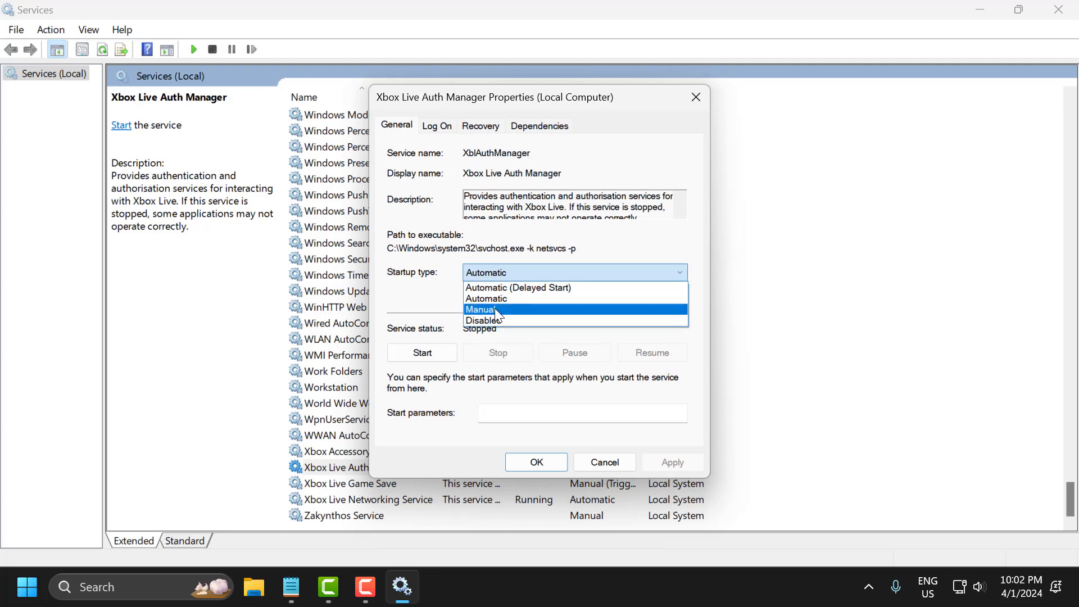
click(494, 297)
click(421, 353)
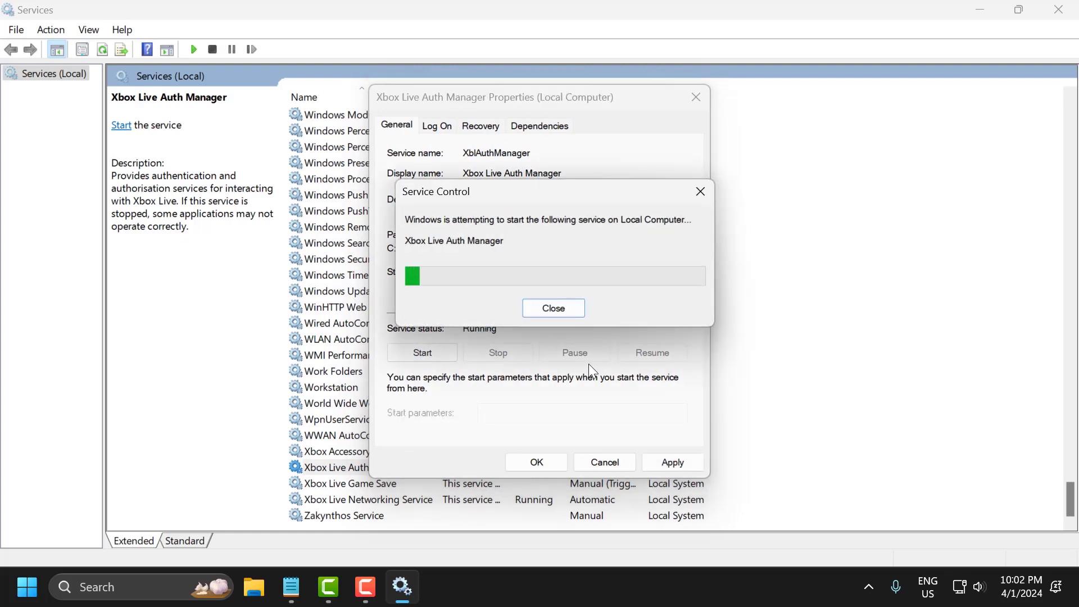
click(658, 463)
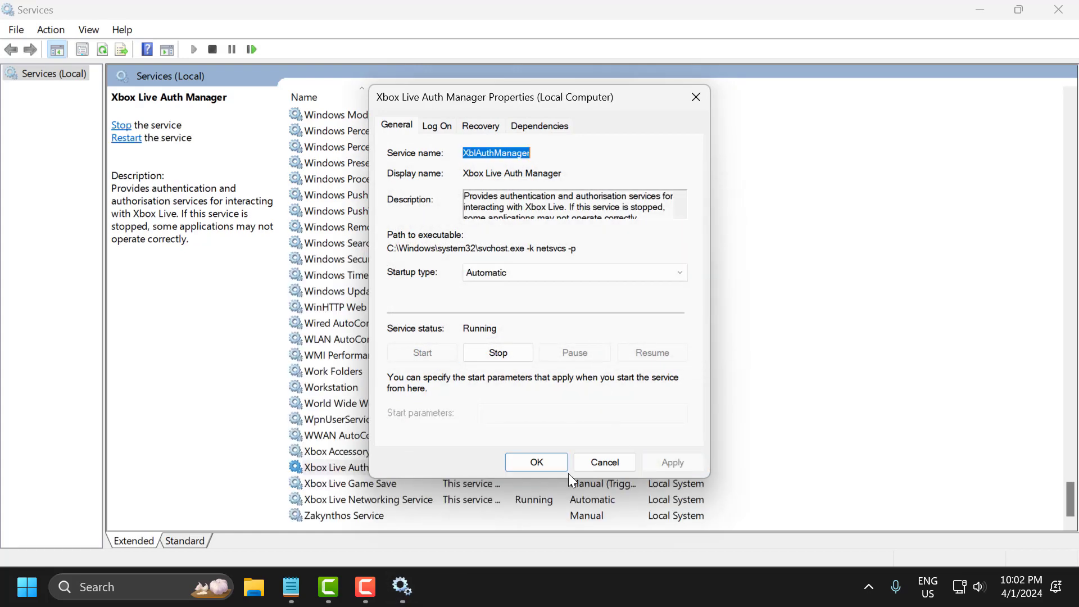
click(559, 467)
Step: Set Xbox Live Game Save to Automatic startup, start it, and apply
double_click(362, 484)
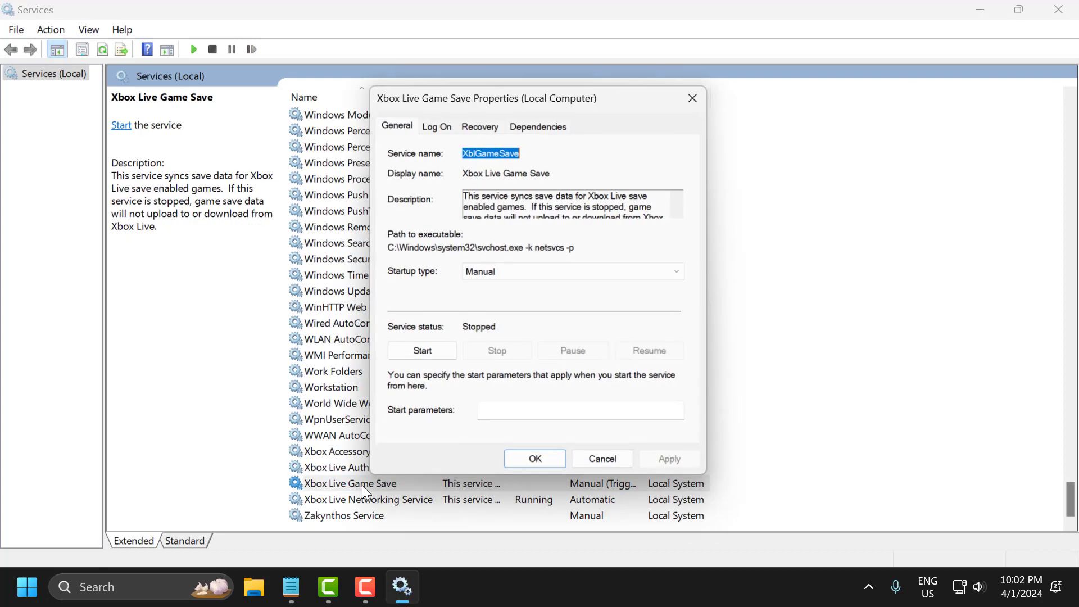
click(495, 276)
click(494, 297)
click(429, 360)
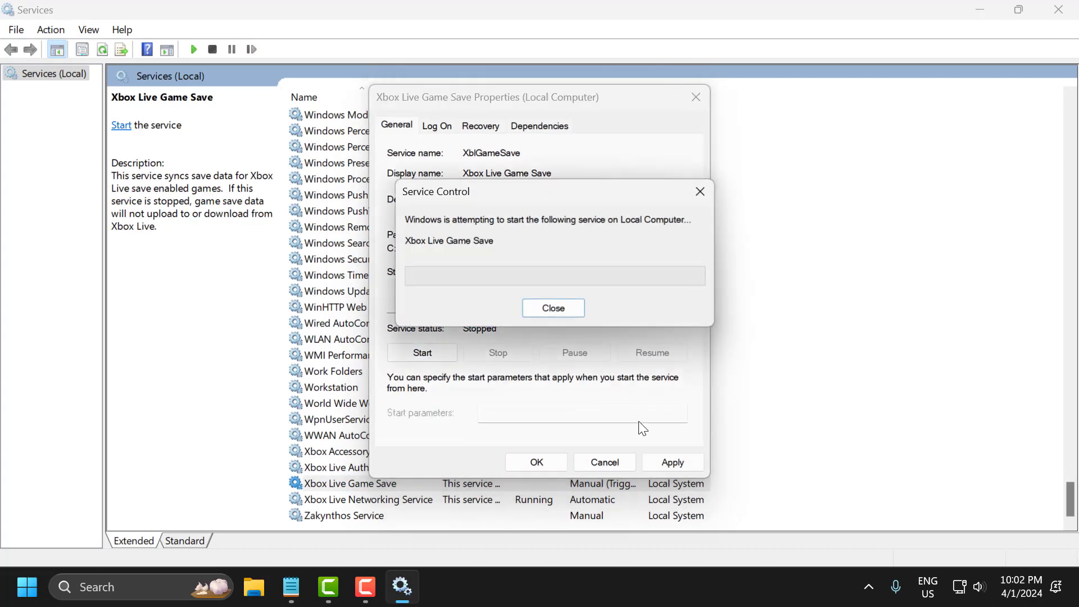
click(683, 468)
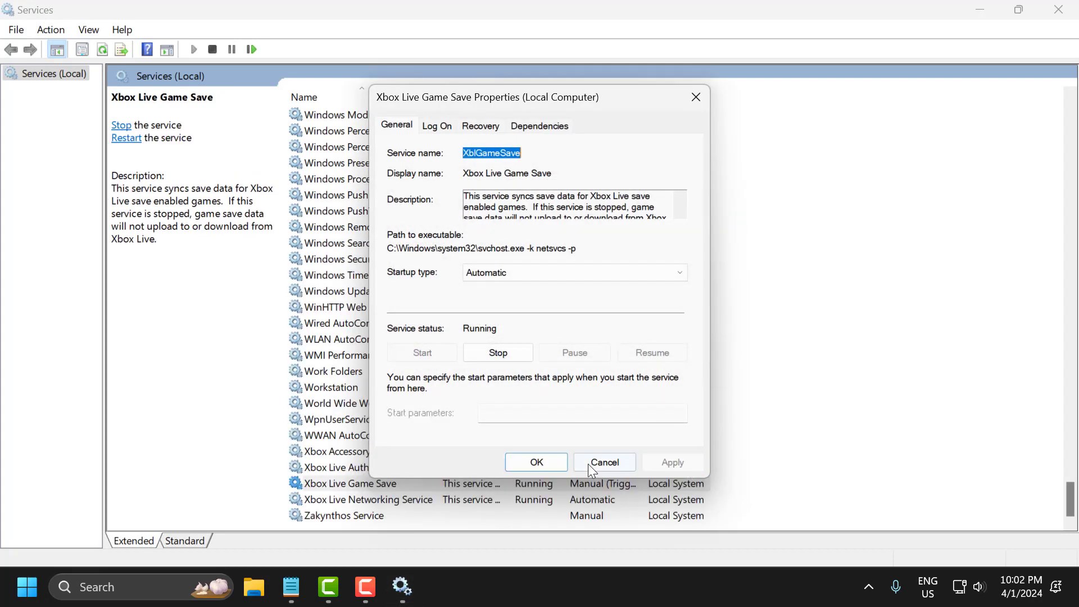
click(534, 460)
Step: Confirm Xbox Live Networking Service's startup type stays Automatic
click(379, 500)
double_click(380, 501)
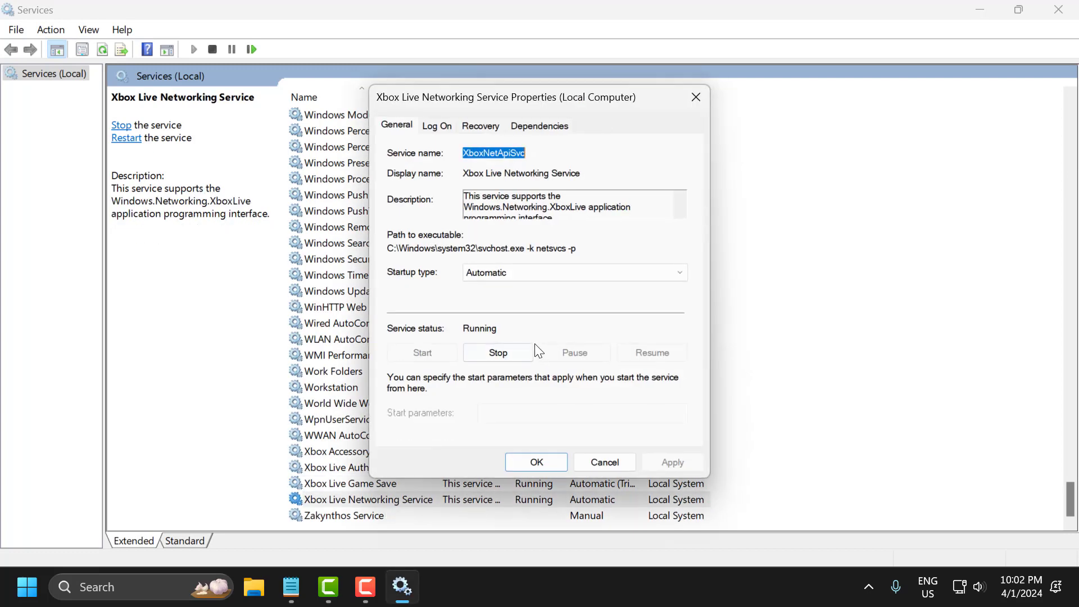
click(539, 271)
click(522, 296)
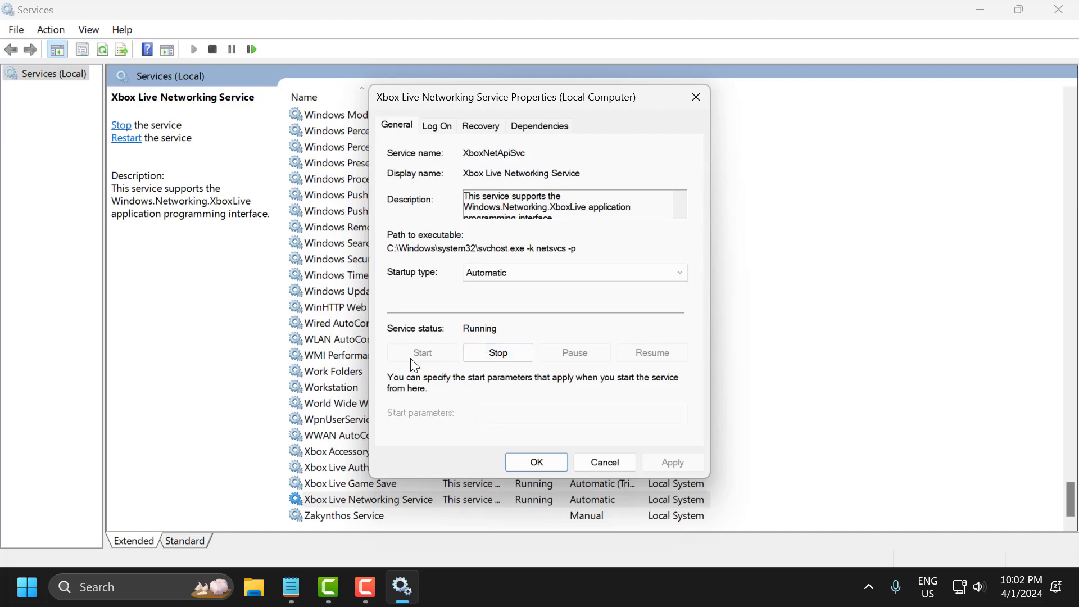
click(535, 461)
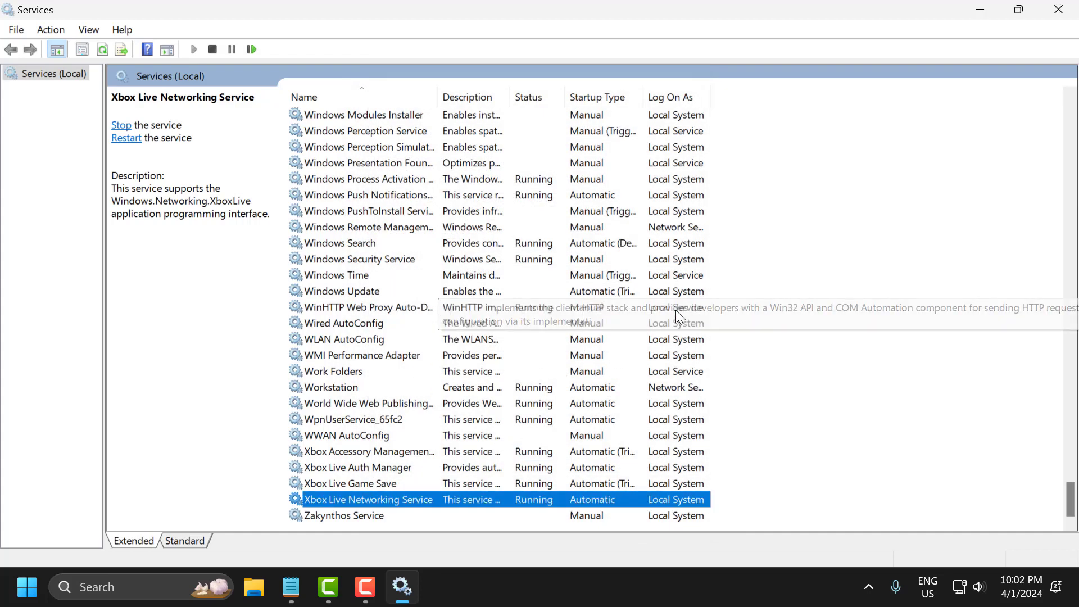
Step: Close Services and run Windows PowerShell as administrator from a search for 'power'
click(1058, 9)
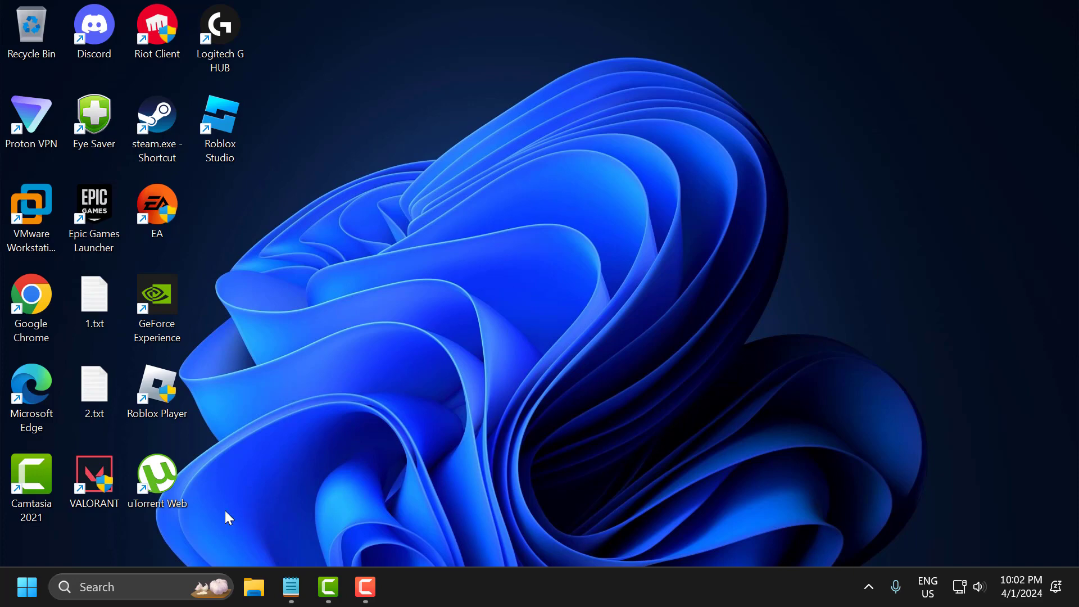
click(172, 581)
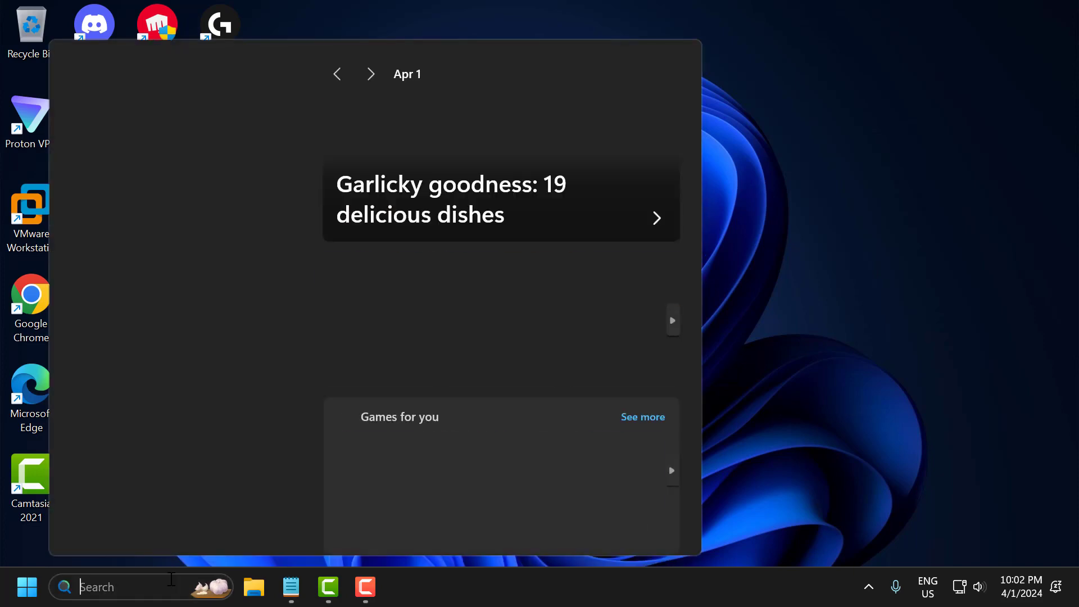
text(power)
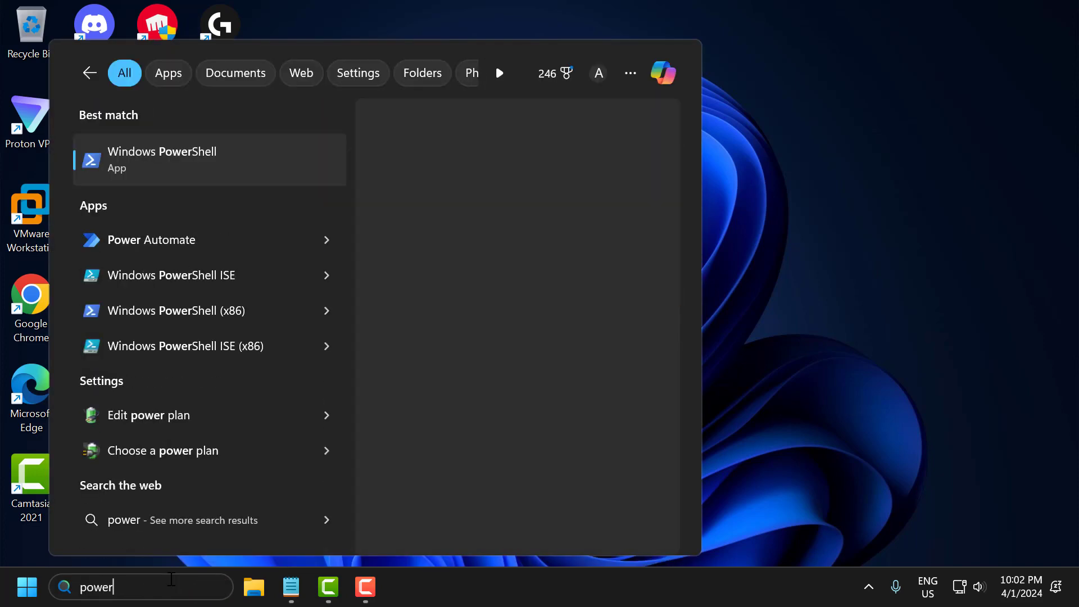
right_click(176, 168)
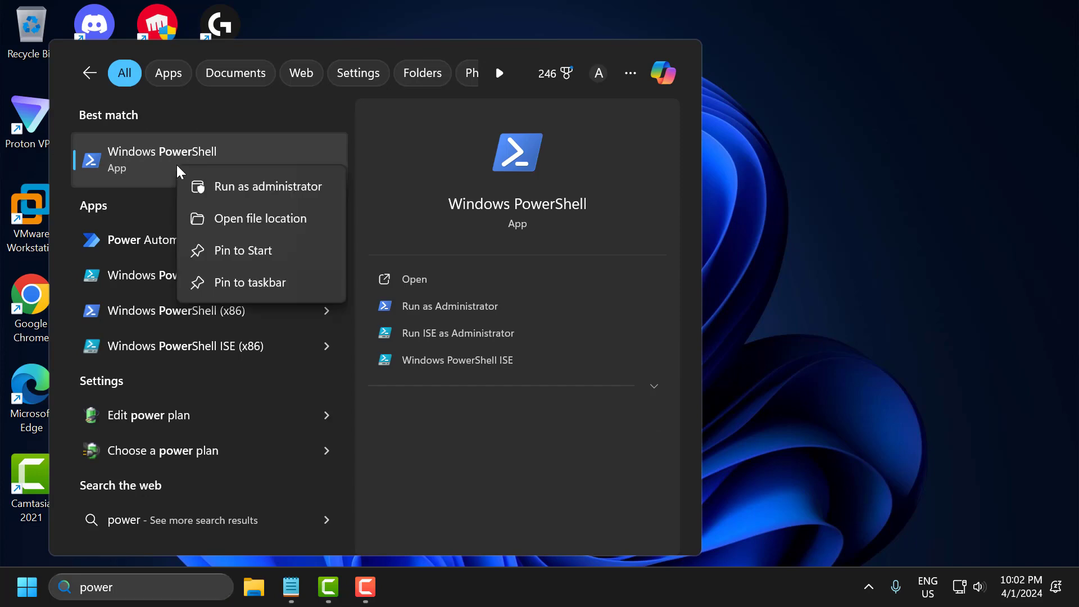
click(209, 187)
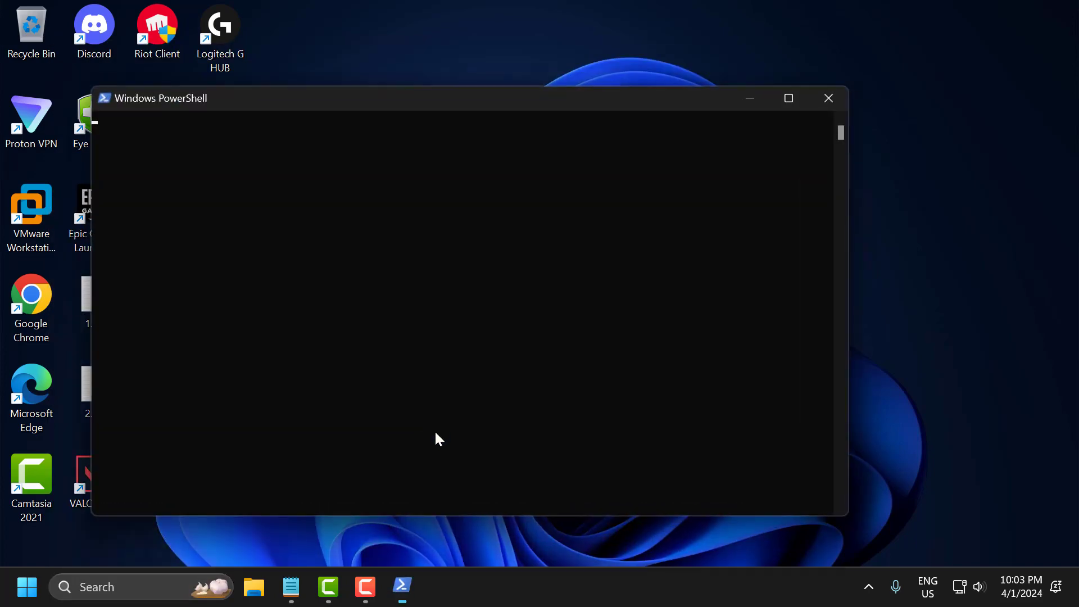
Step: Run the command from 2.txt removing the Microsoft.GamingServices package for all users
click(291, 587)
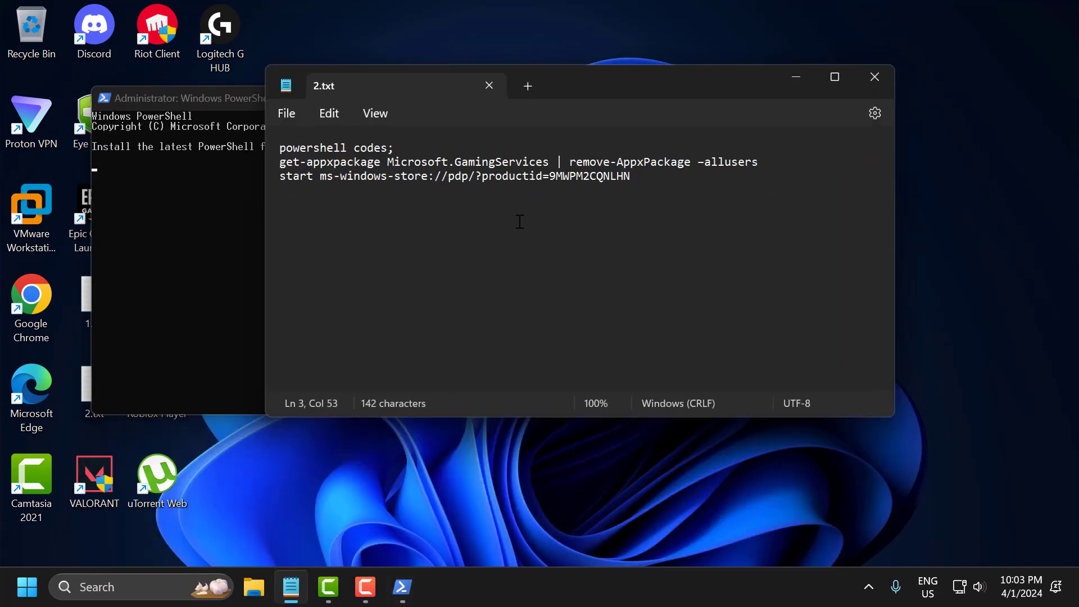
triple_click(587, 163)
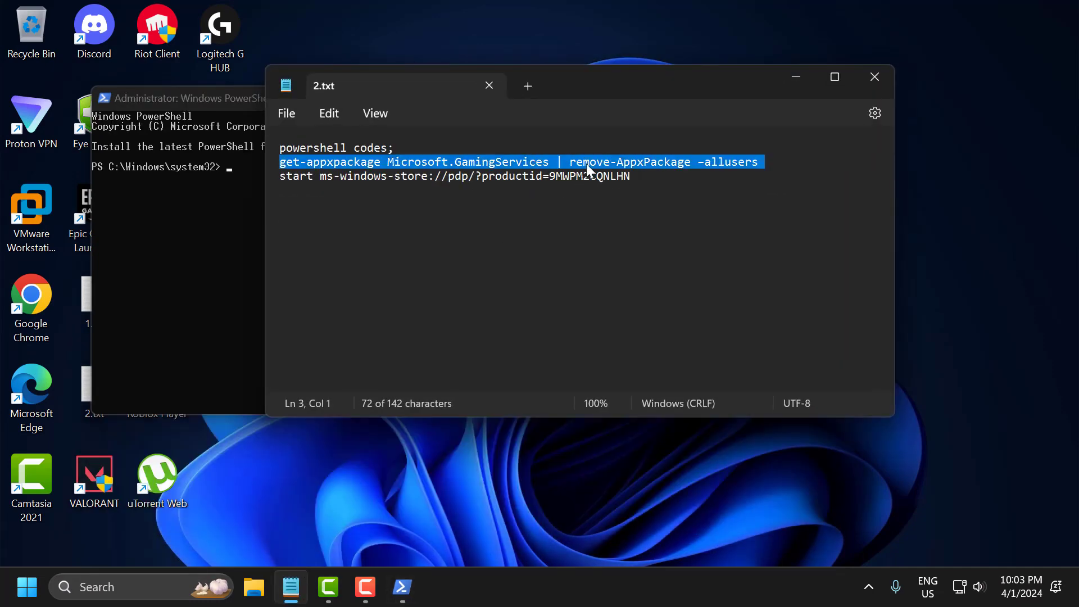
click(795, 79)
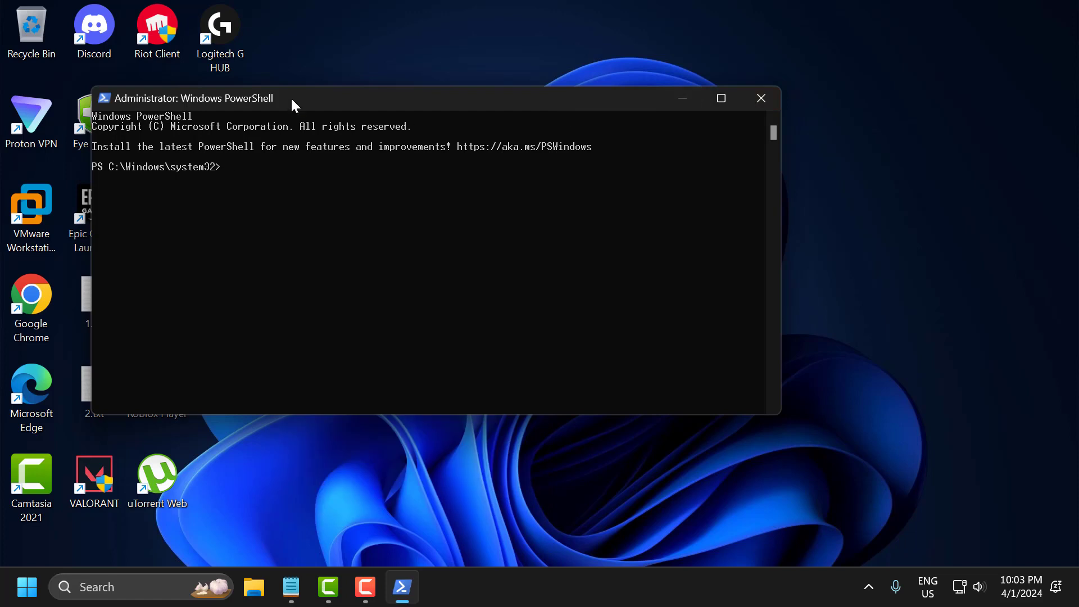
right_click(427, 178)
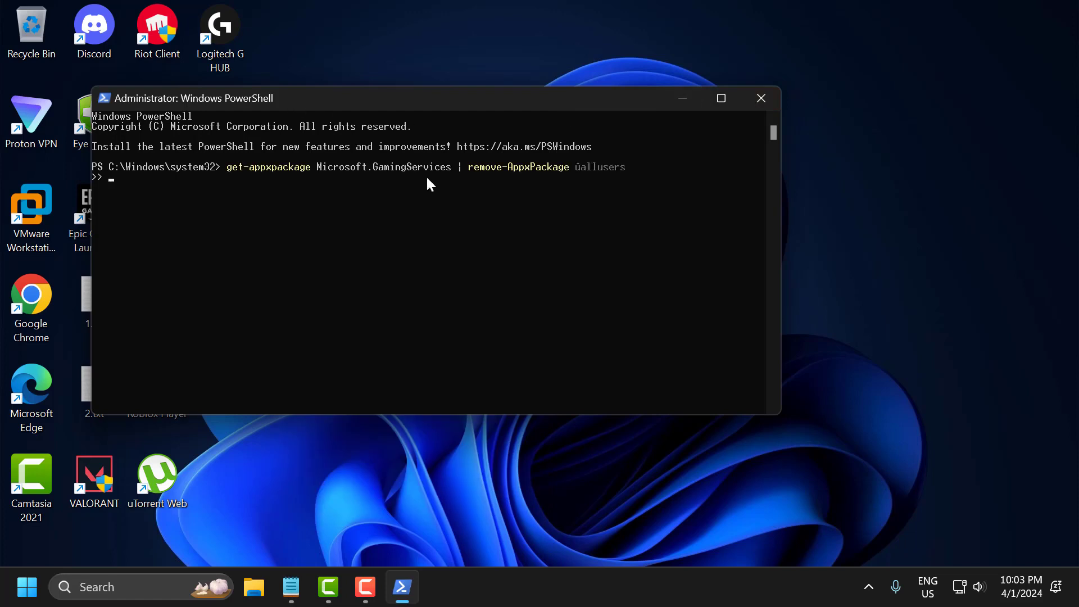
key(Return)
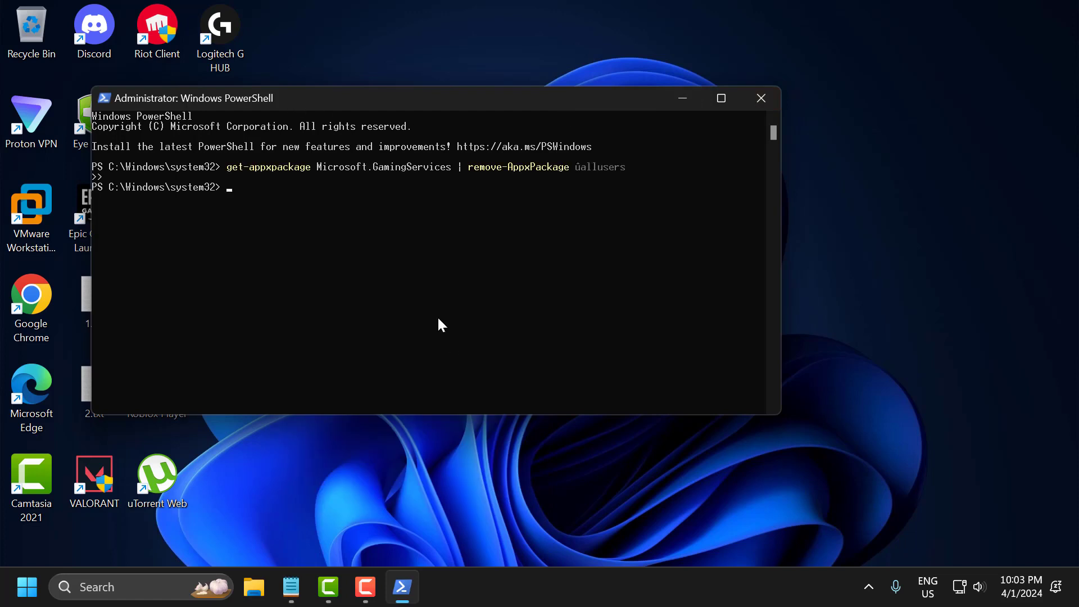
Step: Run the 2.txt command that opens the Gaming Services page in Microsoft Store
click(291, 586)
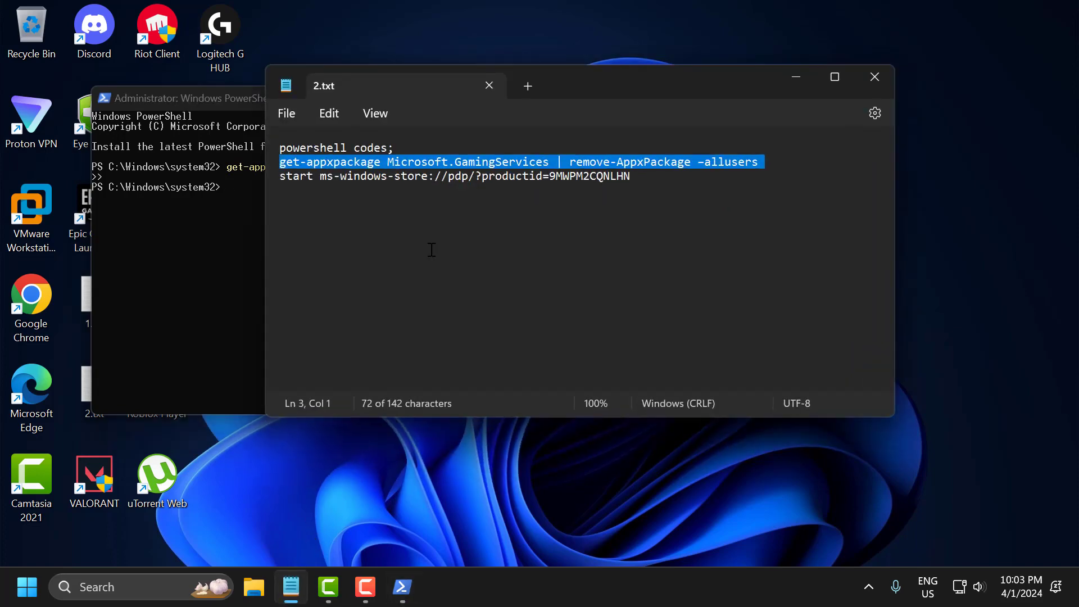
click(432, 179)
triple_click(434, 180)
key(ctrl+c)
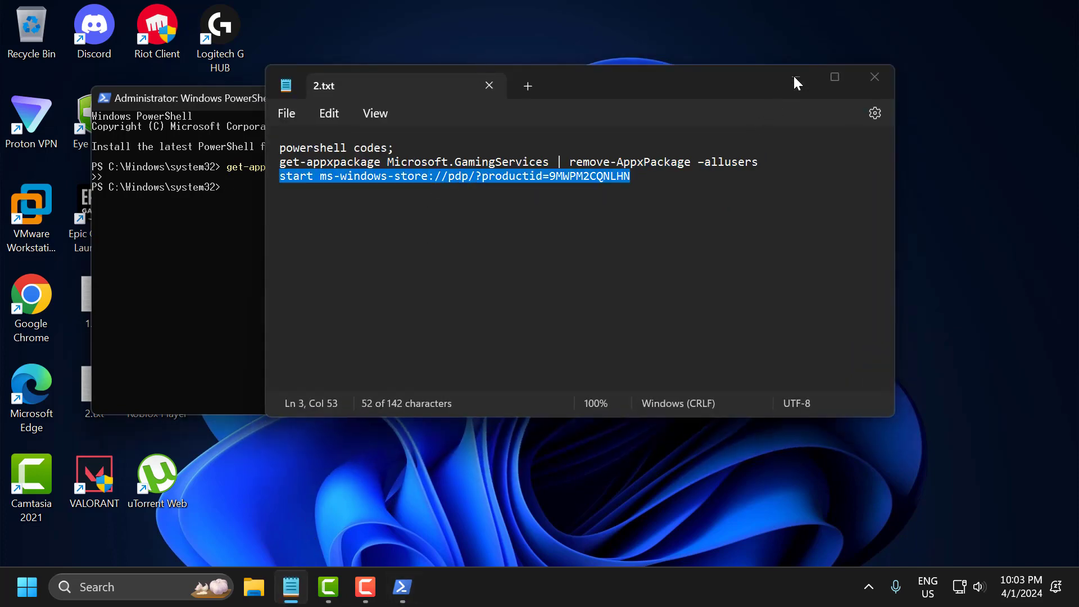
click(795, 77)
key(ctrl+v)
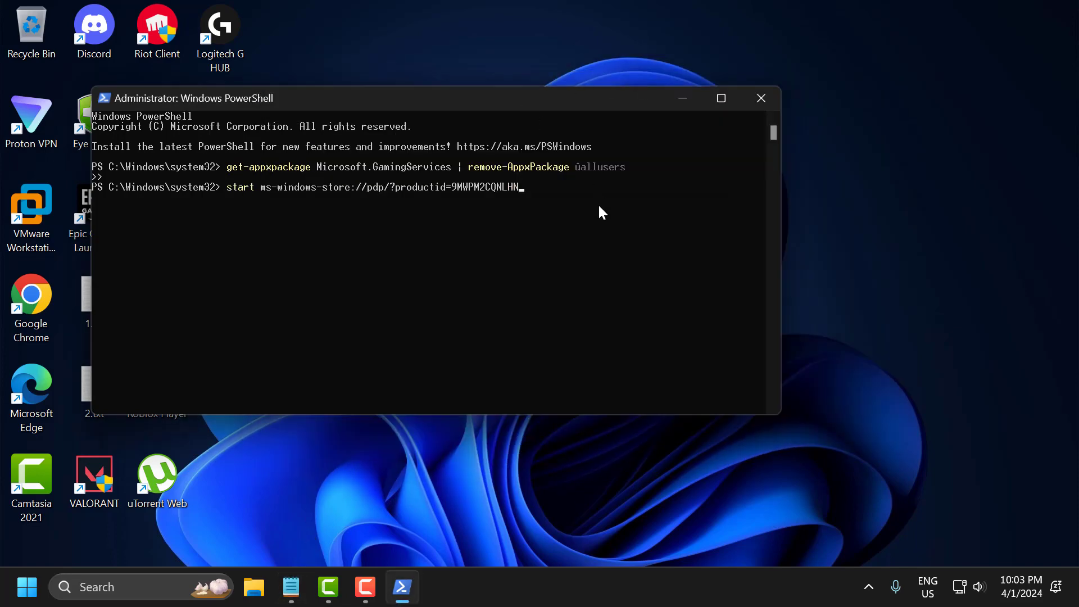
key(Return)
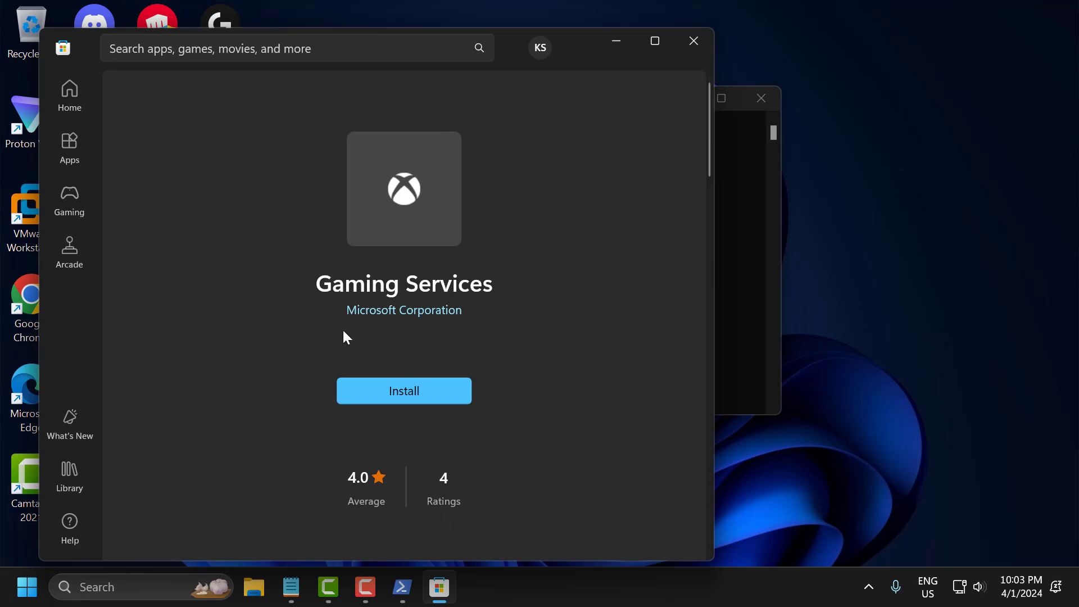
Step: Start installing Gaming Services from its Microsoft Store page
click(398, 396)
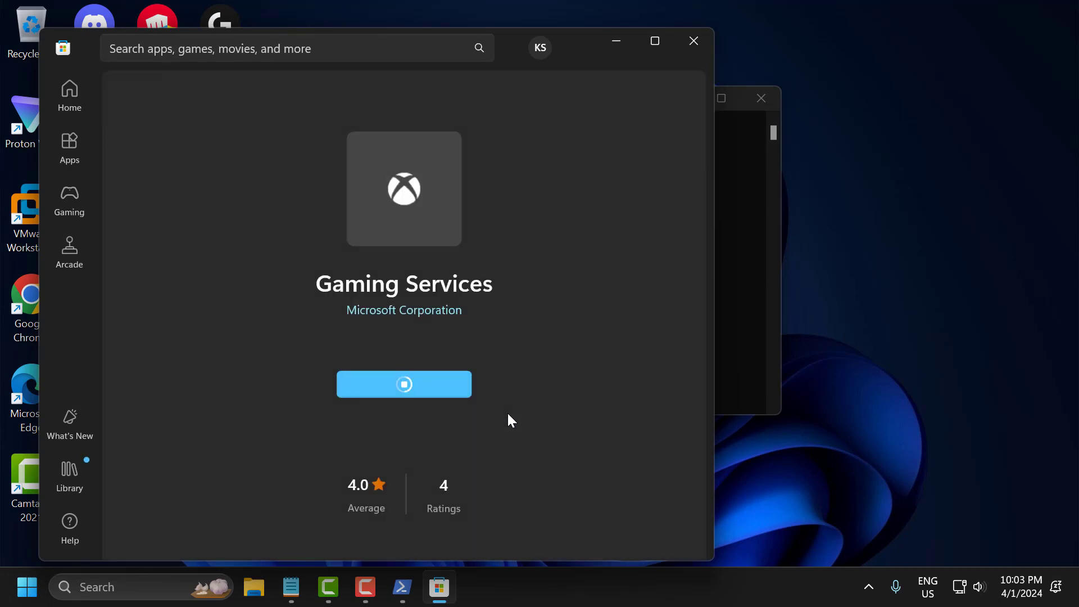